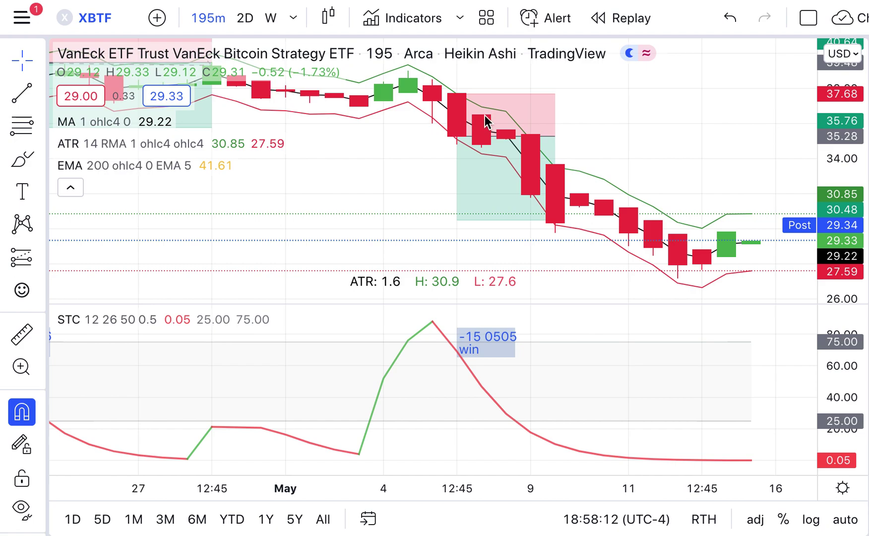
# Step: Examine the short position on the XBTF chart, the available position tools and the 200-period EMA above price
pyautogui.click(510, 120)
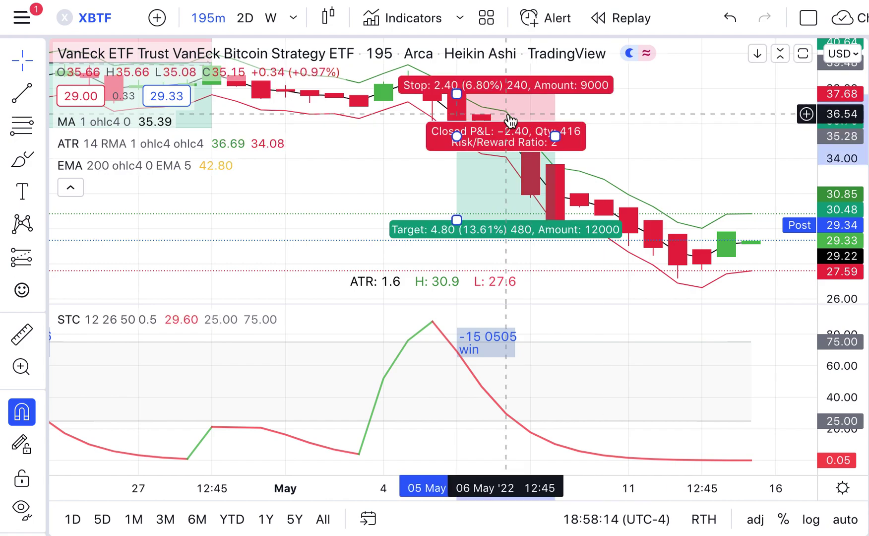
pyautogui.click(627, 148)
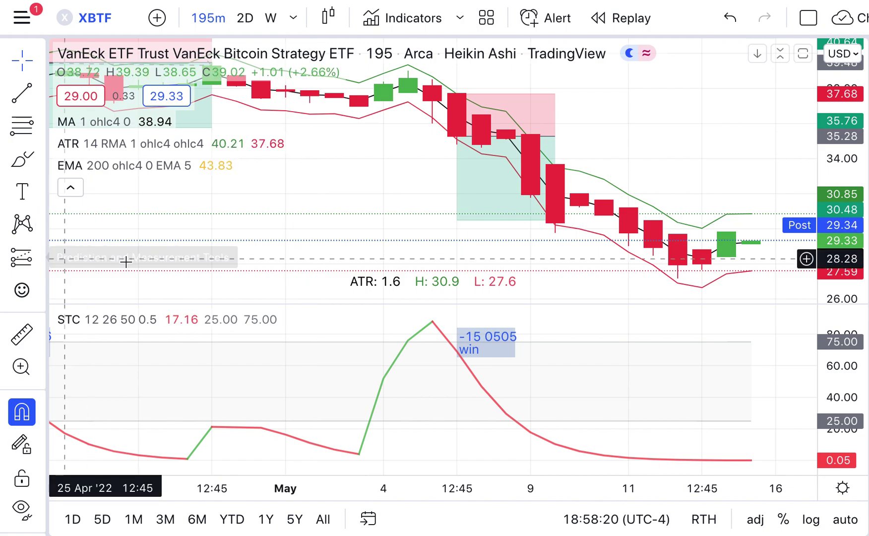
pyautogui.click(41, 260)
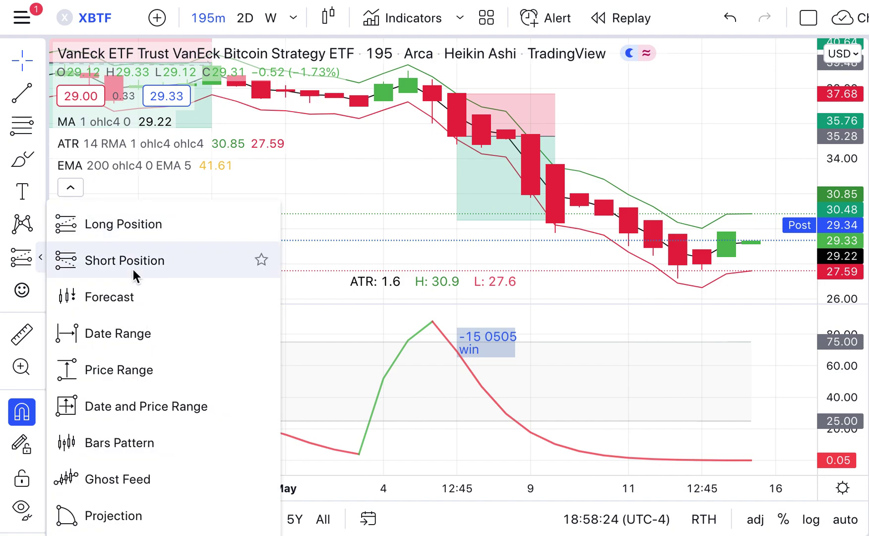
pyautogui.click(371, 176)
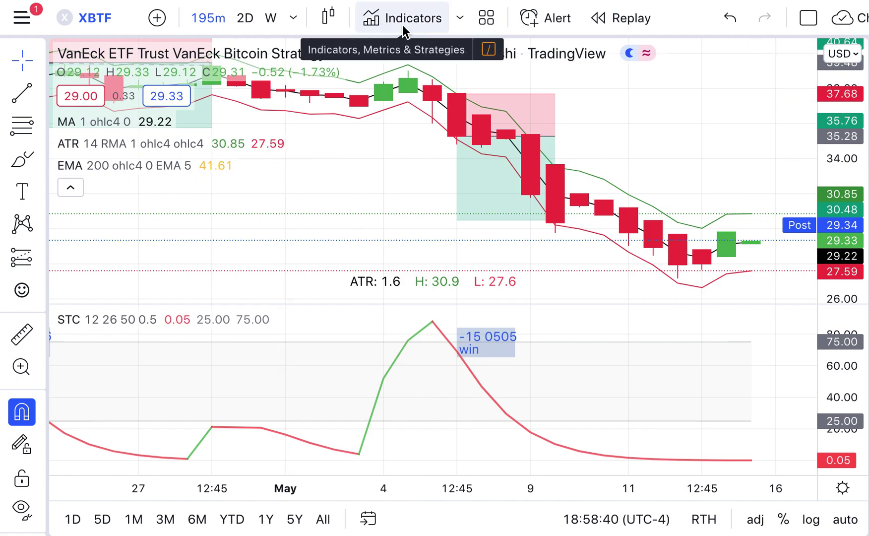
pyautogui.moveTo(849, 174); pyautogui.dragTo(849, 194)
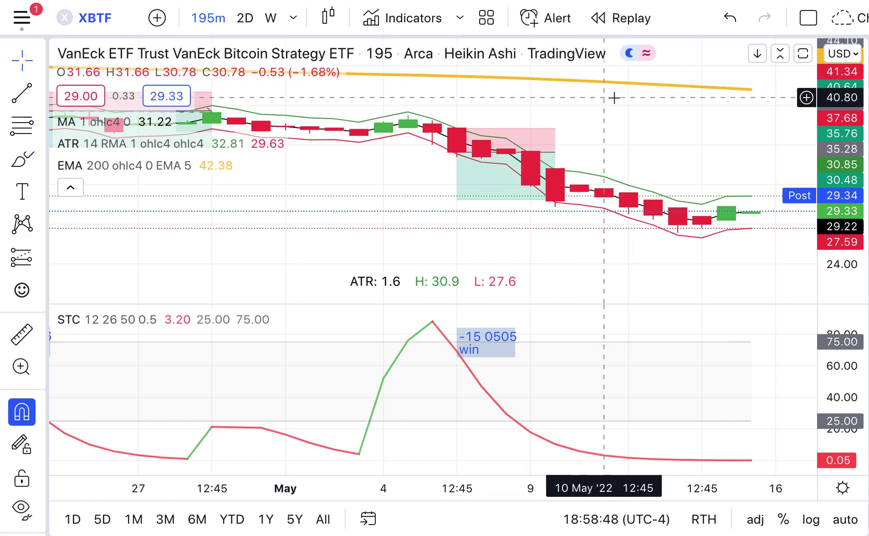
pyautogui.click(570, 124)
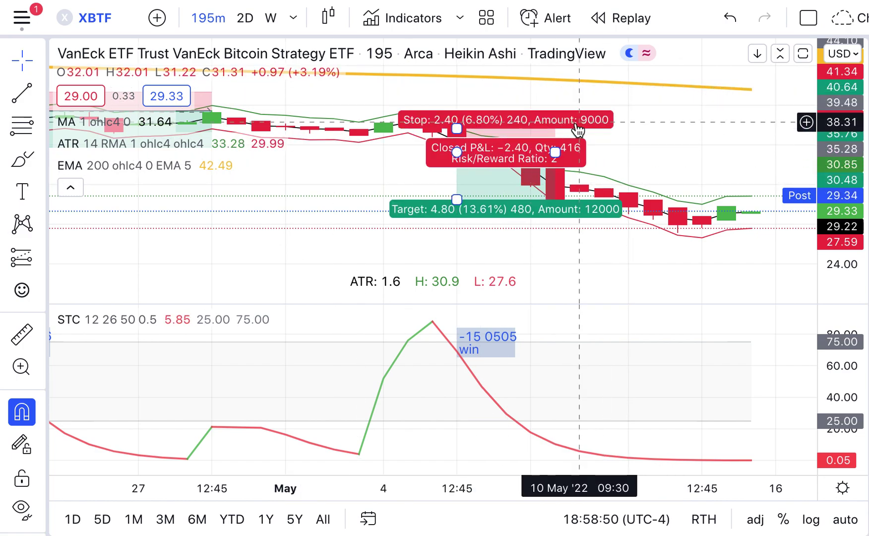
pyautogui.click(653, 121)
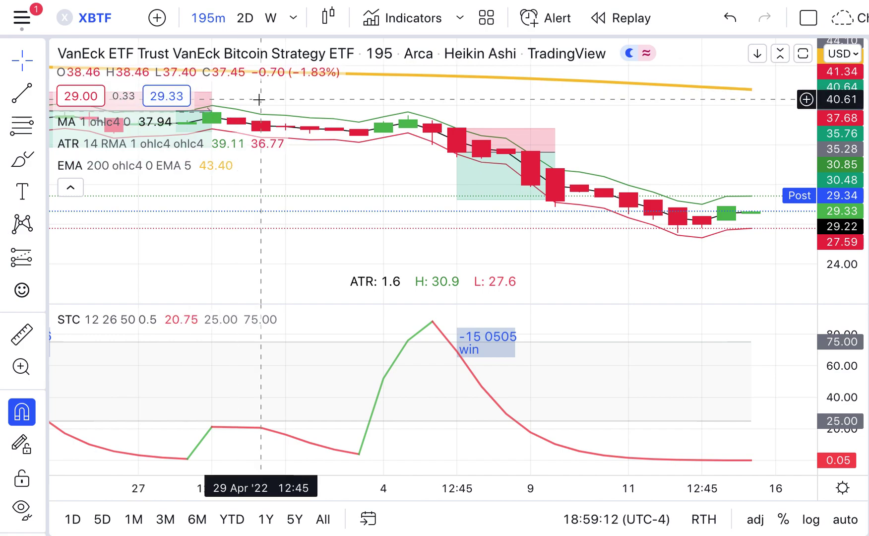
# Step: Create a new chart layout for XBTF
pyautogui.click(21, 19)
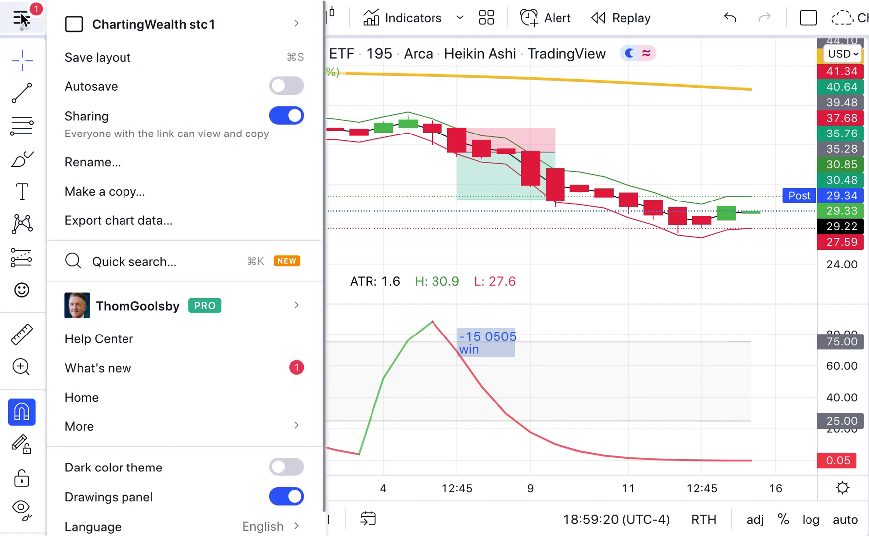
pyautogui.moveTo(183, 29)
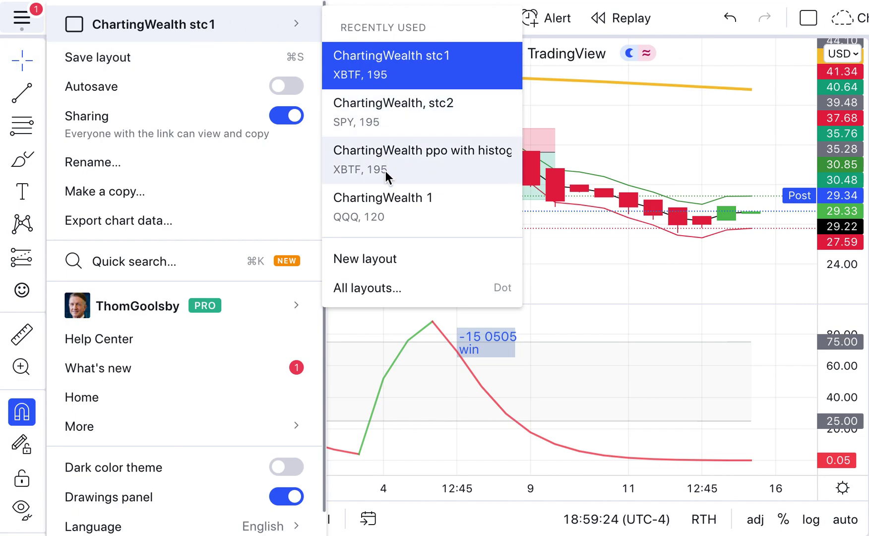
pyautogui.click(376, 258)
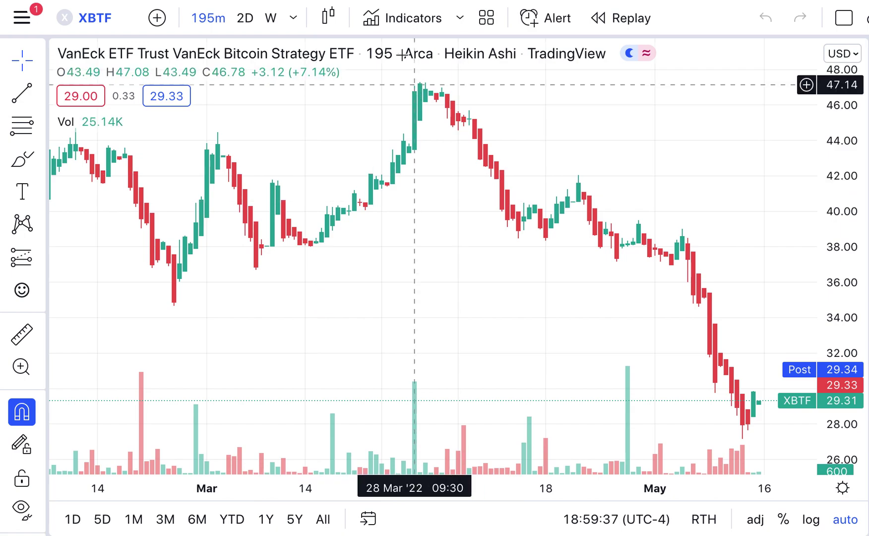
# Step: Add the favorite indicators ATR Stop Loss Finder and STC Indicator - A Better MACD [SHK] to the chart
pyautogui.click(399, 23)
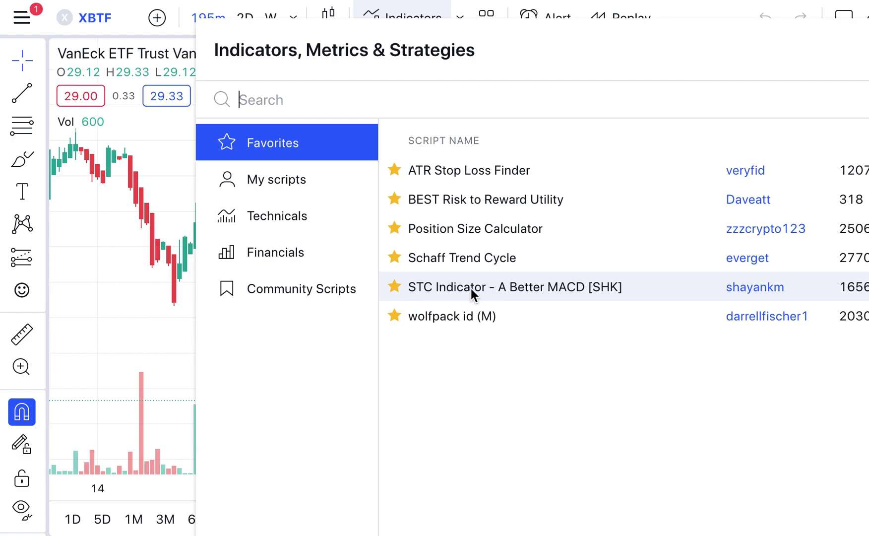
pyautogui.click(449, 168)
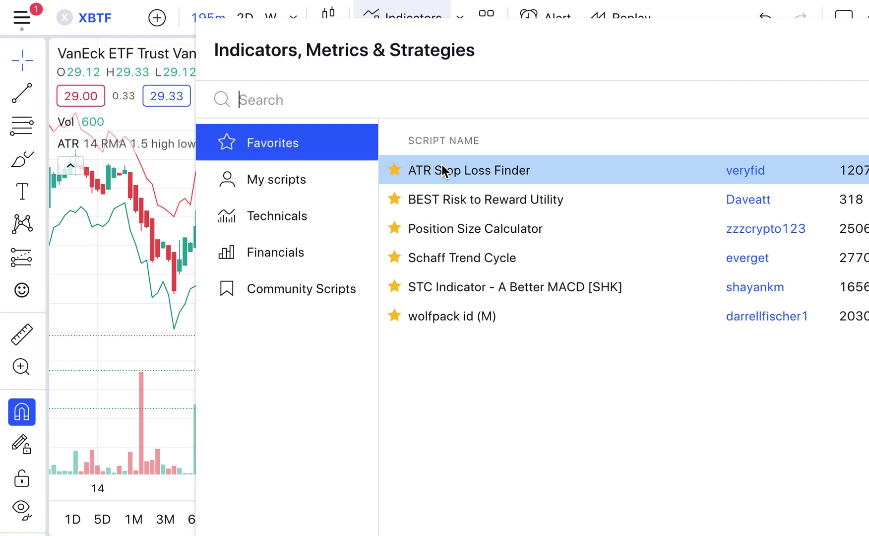
pyautogui.click(450, 285)
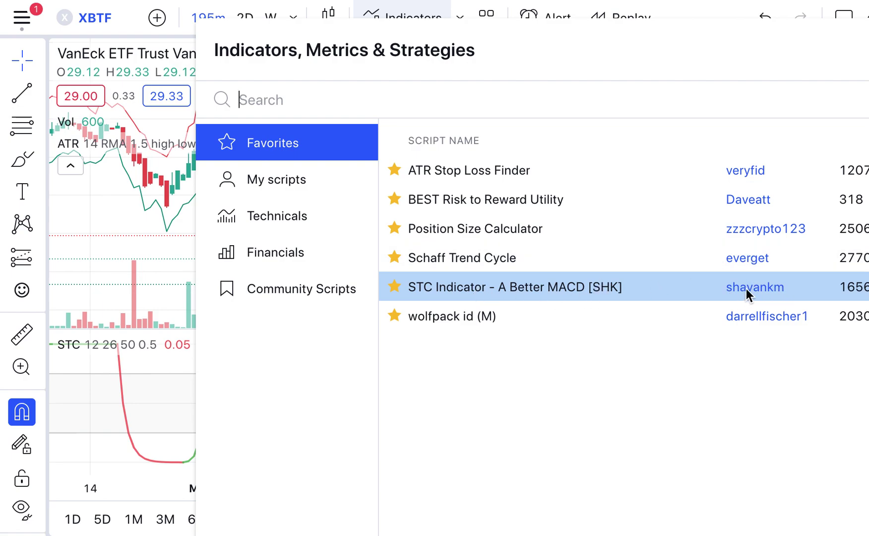
pyautogui.click(146, 251)
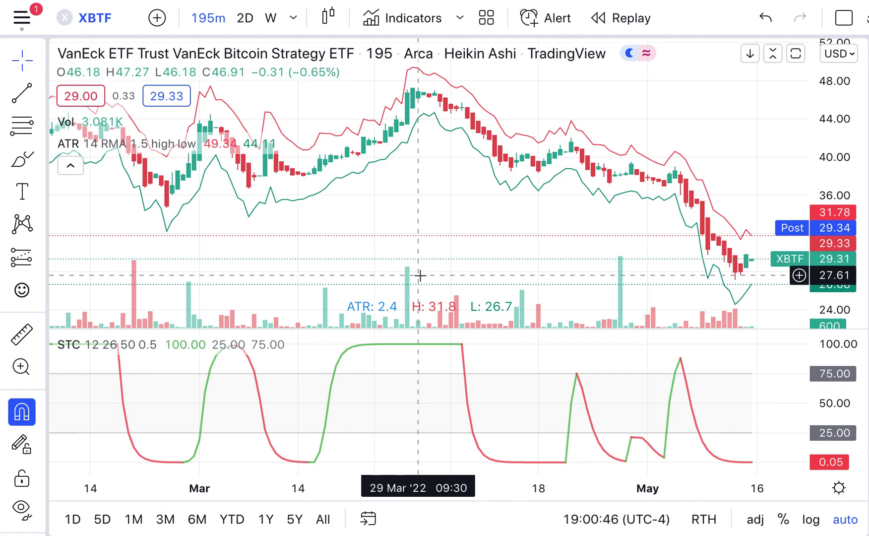
# Step: Remove the volume indicator from the chart and slightly adjust the divider between the price and STC panes
pyautogui.moveTo(94, 122)
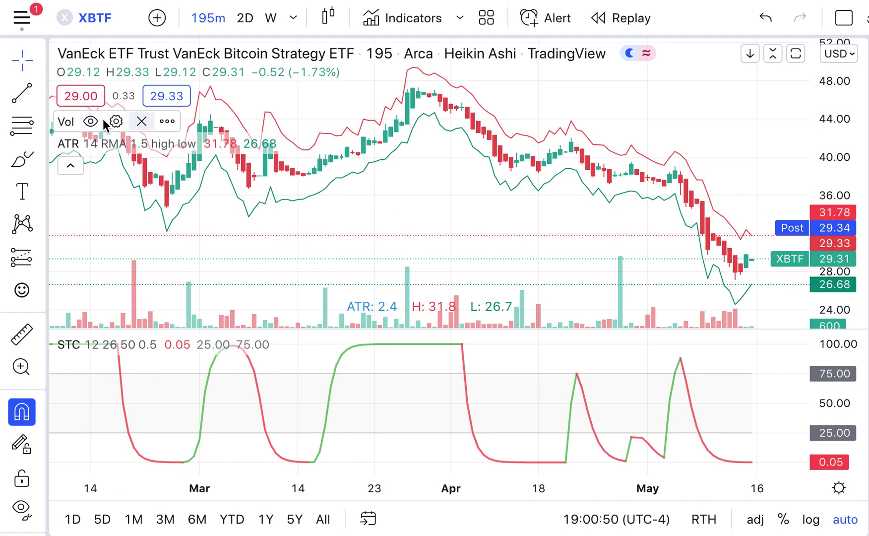
pyautogui.click(141, 122)
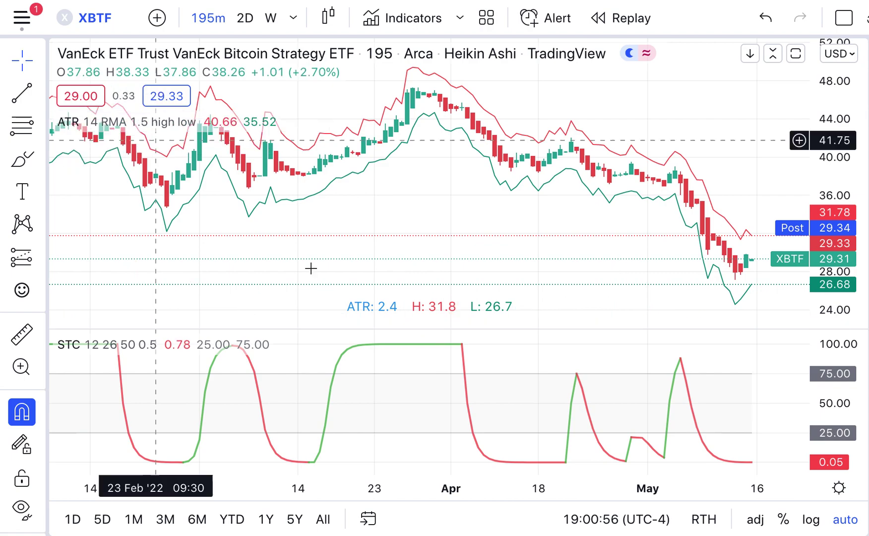
pyautogui.moveTo(510, 332); pyautogui.dragTo(543, 328)
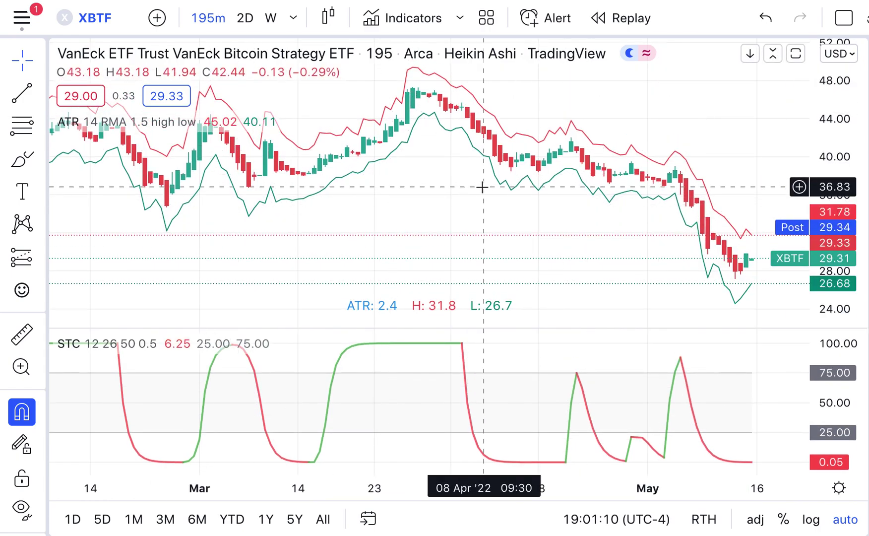
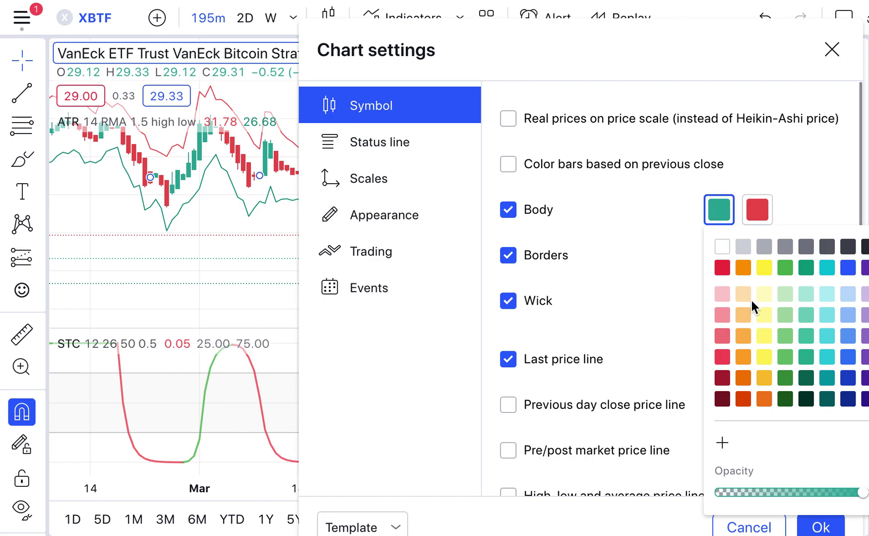
# Step: Set the rising candles' body, border and wick colors to the teal green in the base row of the palette
pyautogui.click(807, 268)
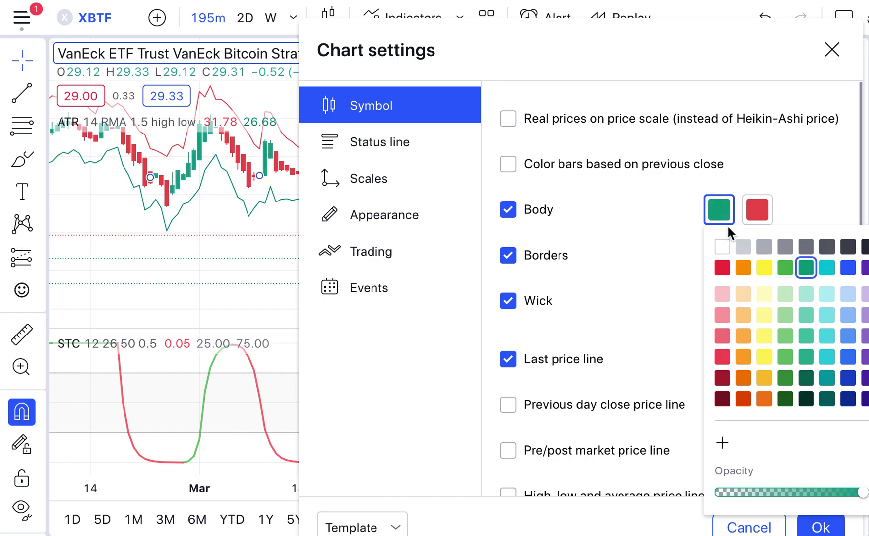
pyautogui.click(640, 229)
pyautogui.click(720, 255)
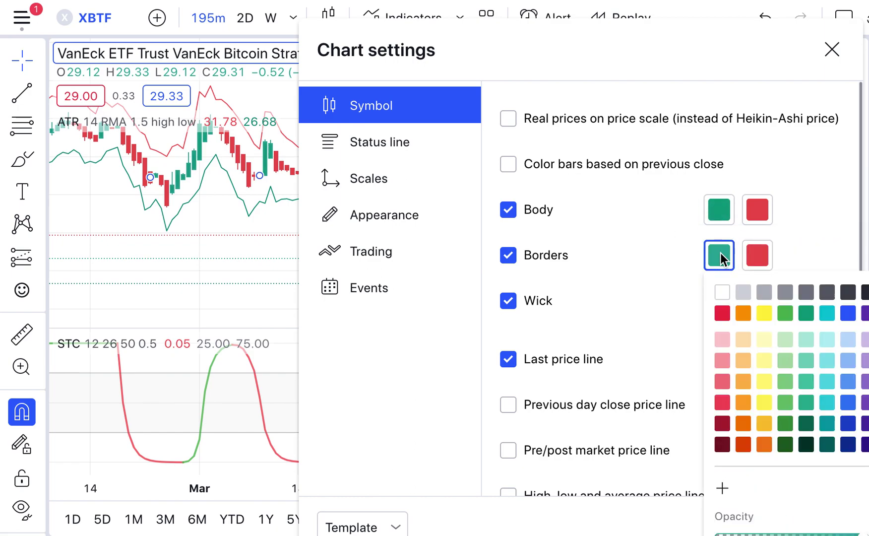
pyautogui.click(805, 312)
pyautogui.click(649, 291)
pyautogui.click(717, 307)
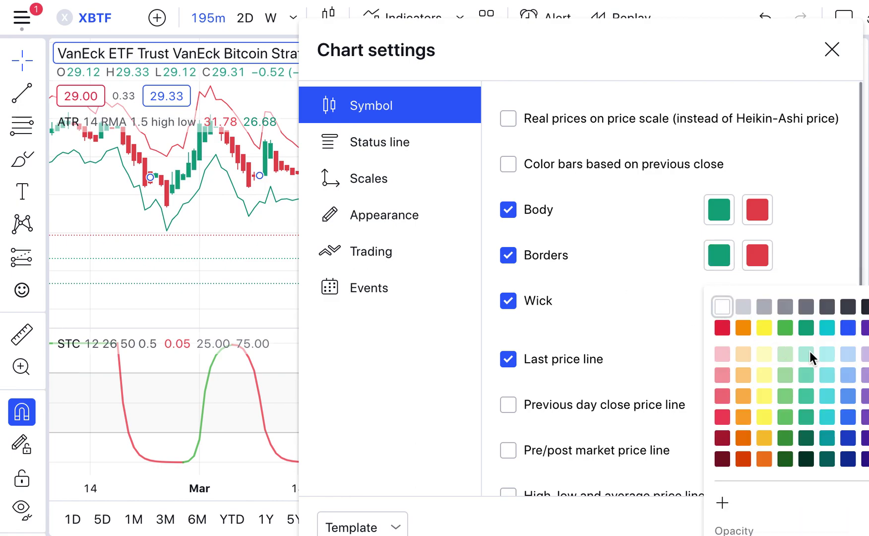
pyautogui.click(807, 326)
# Step: Set the falling candles' body, border and wick colors to the red in the base row of the palette
pyautogui.click(756, 208)
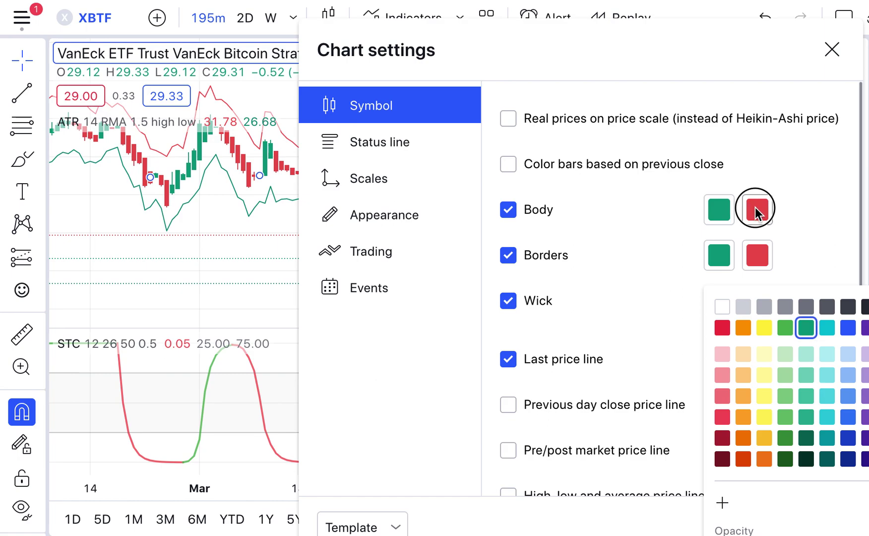
pyautogui.click(760, 267)
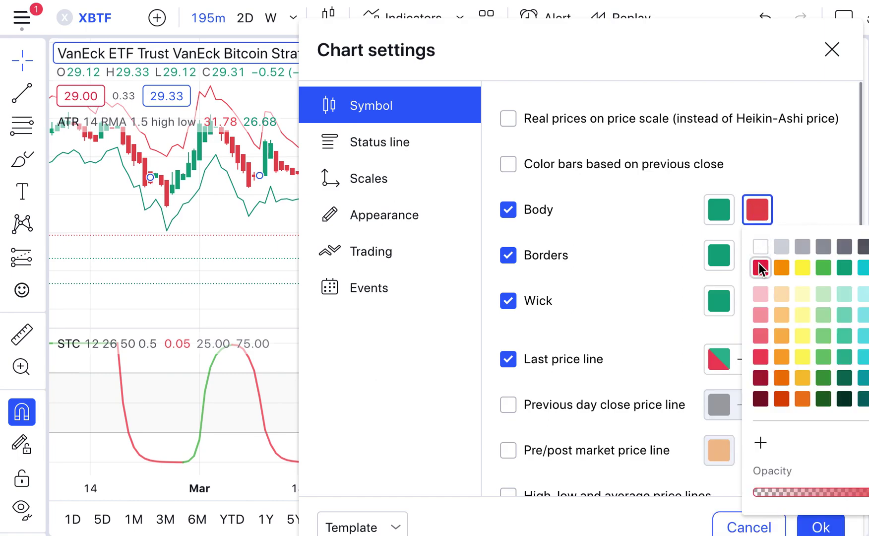
pyautogui.click(756, 254)
pyautogui.click(760, 313)
pyautogui.click(626, 253)
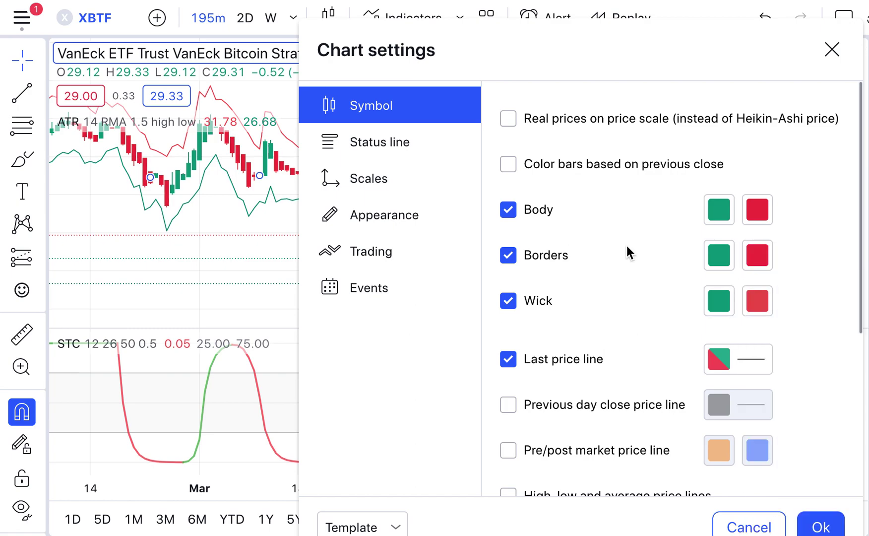
pyautogui.click(756, 300)
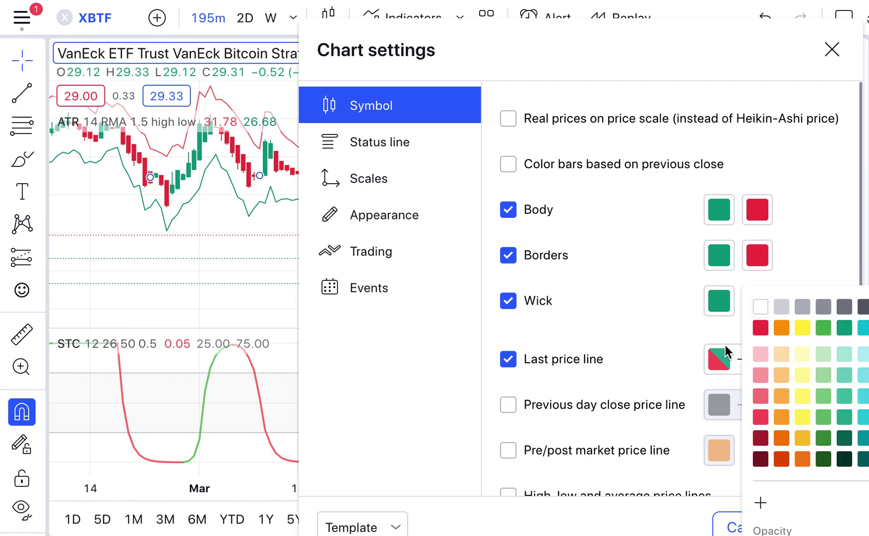
pyautogui.click(760, 327)
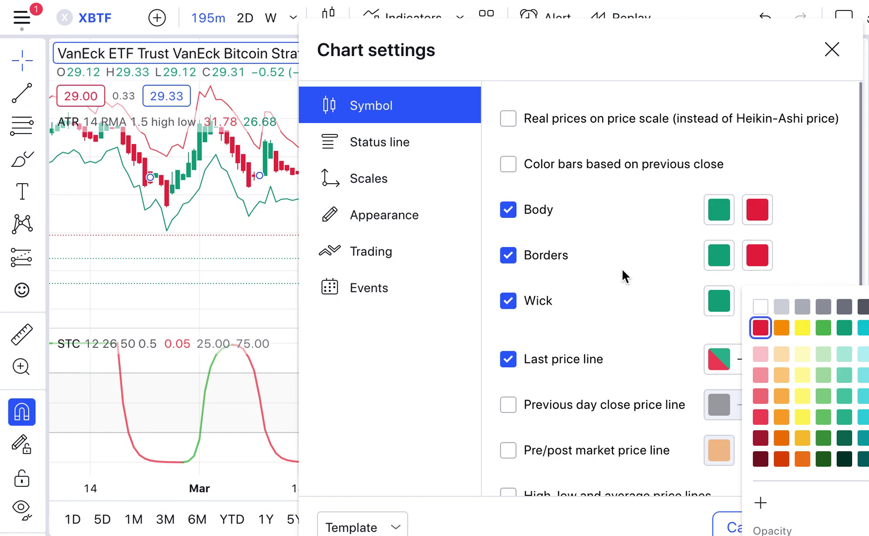
pyautogui.click(626, 249)
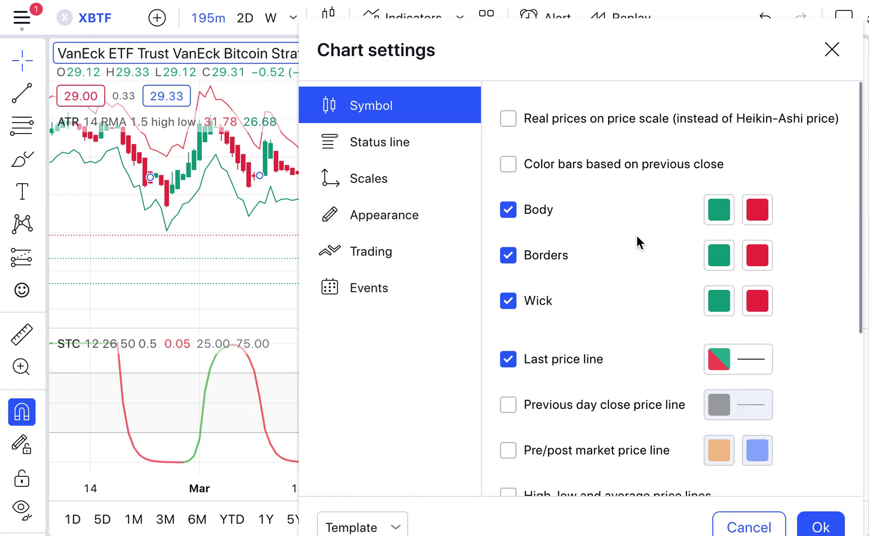
# Step: Enable real prices on the price scale instead of Heikin-Ashi prices and apply the chart settings
pyautogui.click(509, 119)
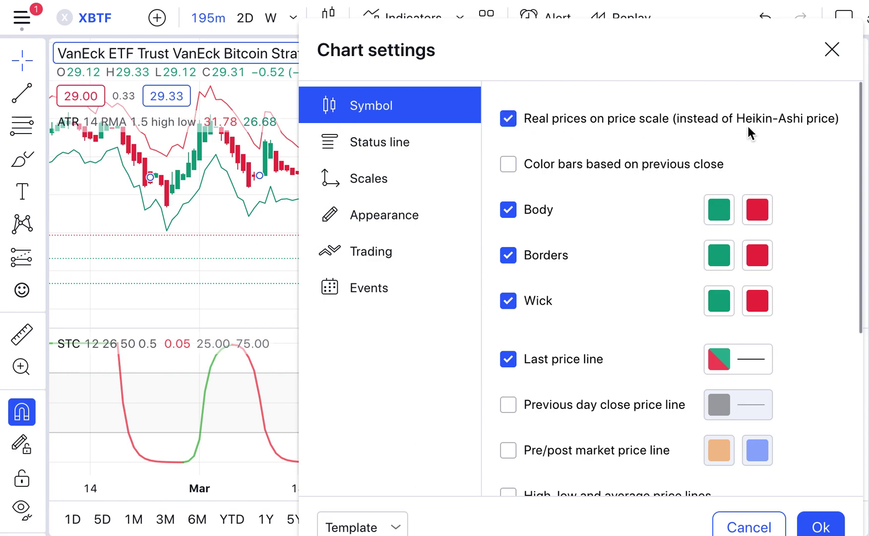
pyautogui.scroll(-5, 813, 280)
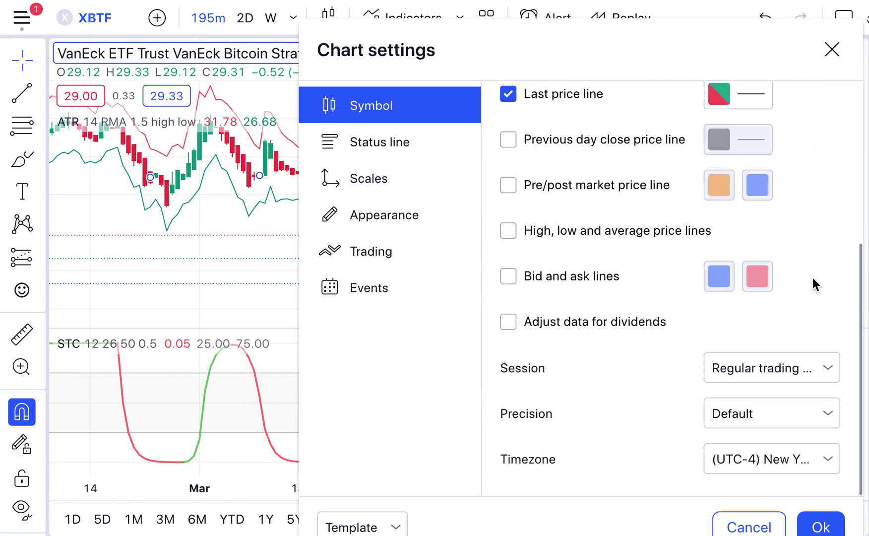
pyautogui.scroll(5, 812, 278)
pyautogui.scroll(-5, 812, 278)
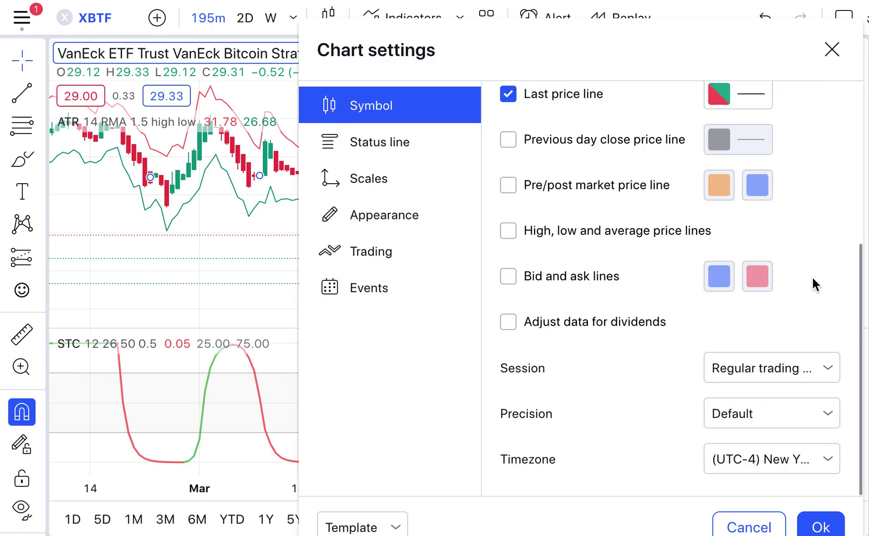
pyautogui.click(816, 526)
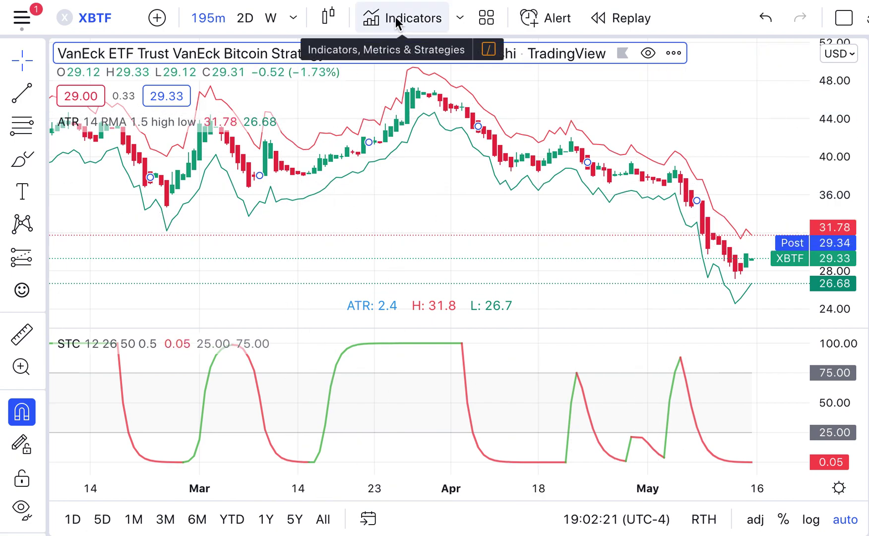
pyautogui.click(330, 18)
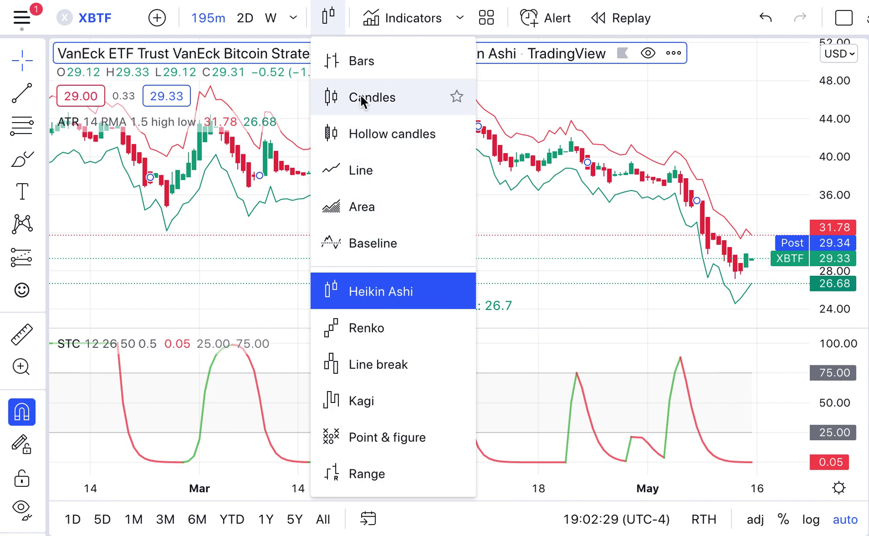
pyautogui.click(548, 208)
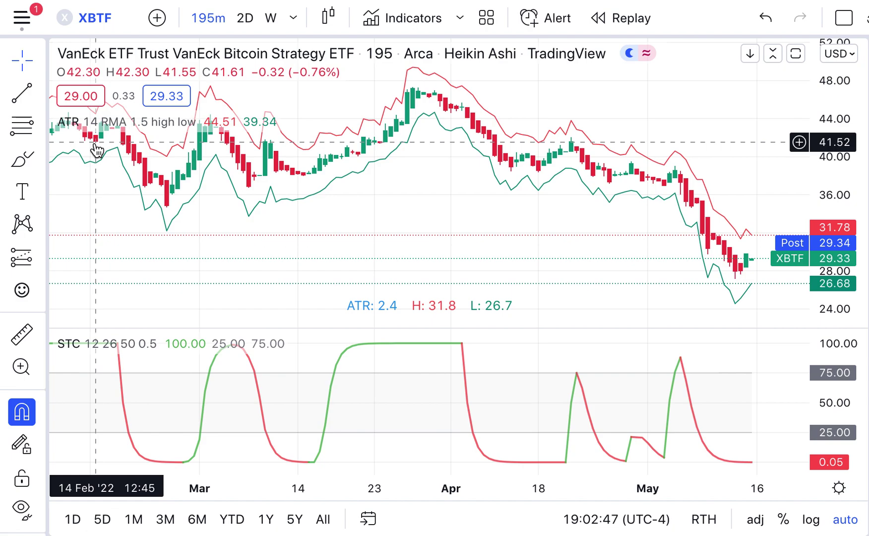
# Step: Set the ATR indicator's low text color and low line color to the red in the base row of the palette
pyautogui.moveTo(92, 120)
pyautogui.click(237, 121)
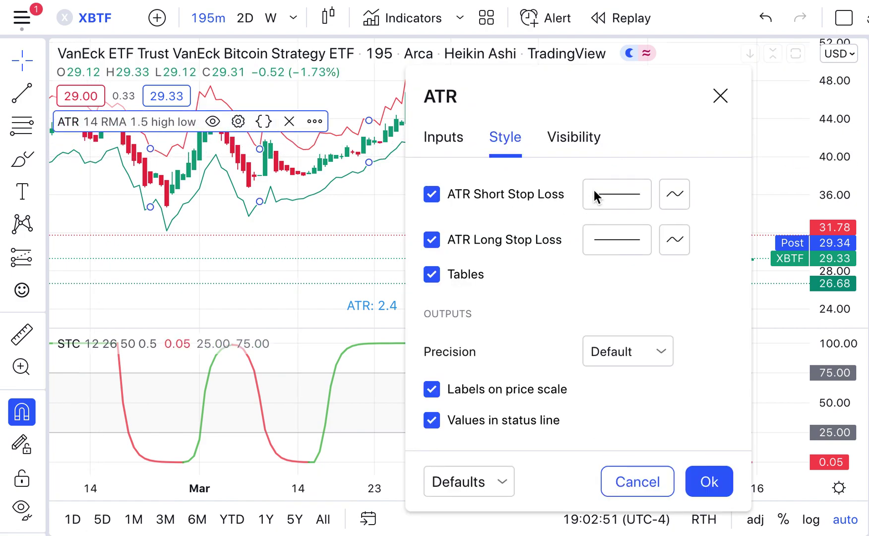
pyautogui.click(452, 138)
pyautogui.scroll(-2, 673, 272)
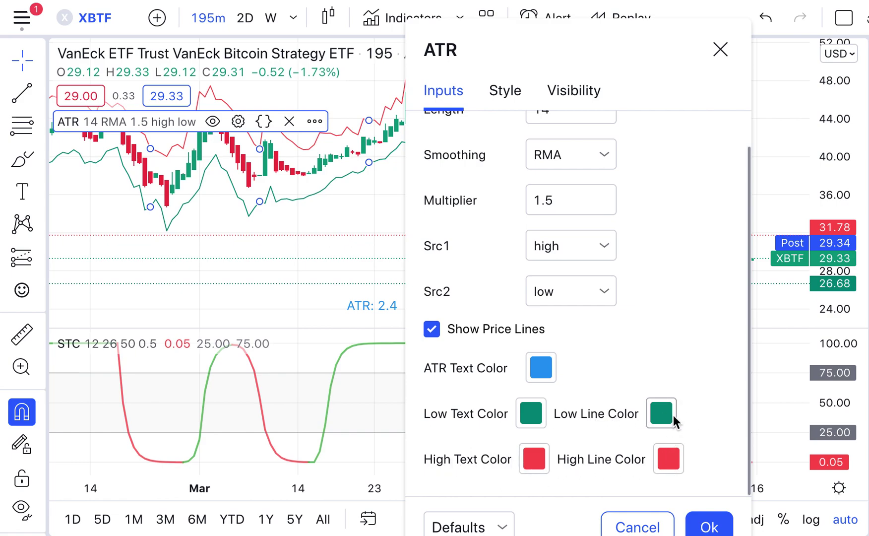
pyautogui.click(530, 413)
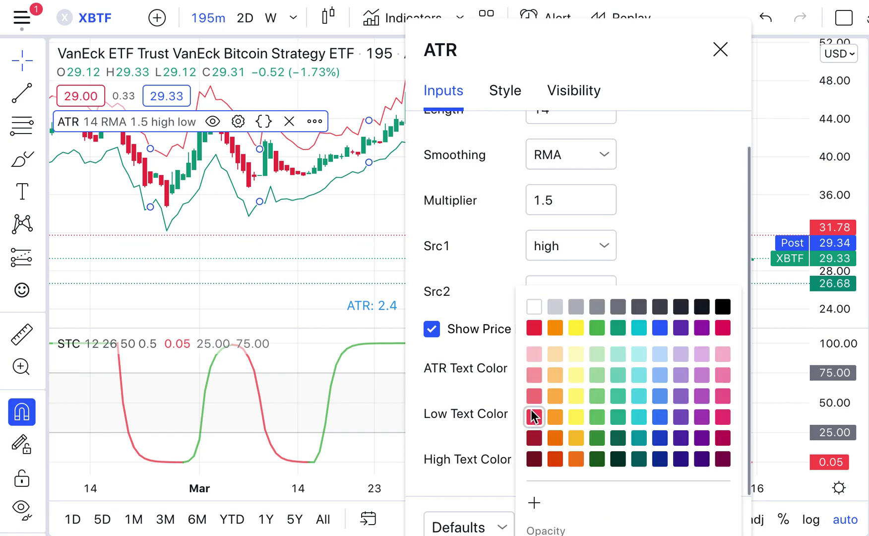
pyautogui.click(535, 328)
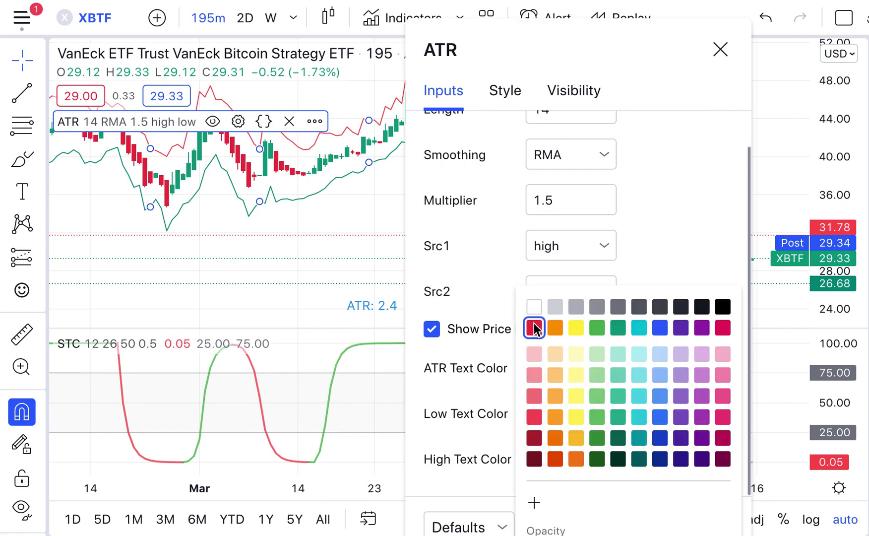
pyautogui.click(666, 268)
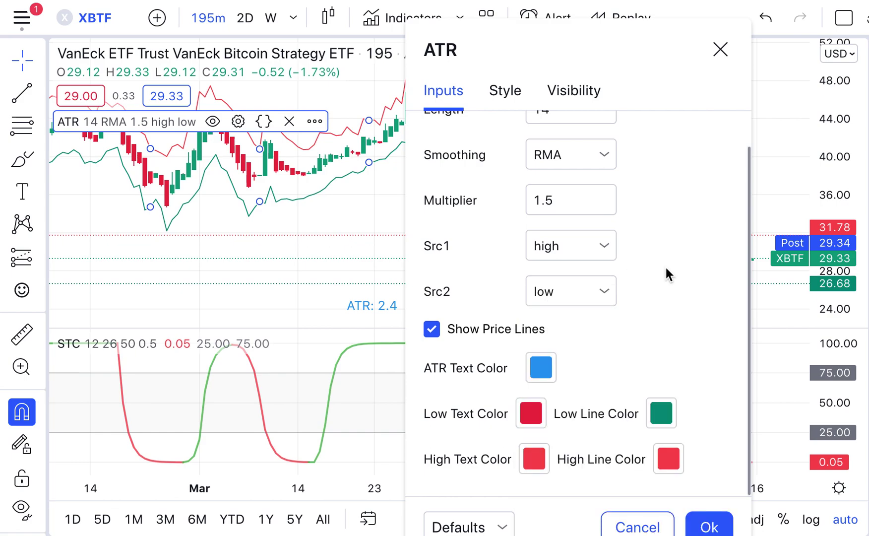
pyautogui.click(661, 412)
pyautogui.click(665, 327)
pyautogui.click(659, 238)
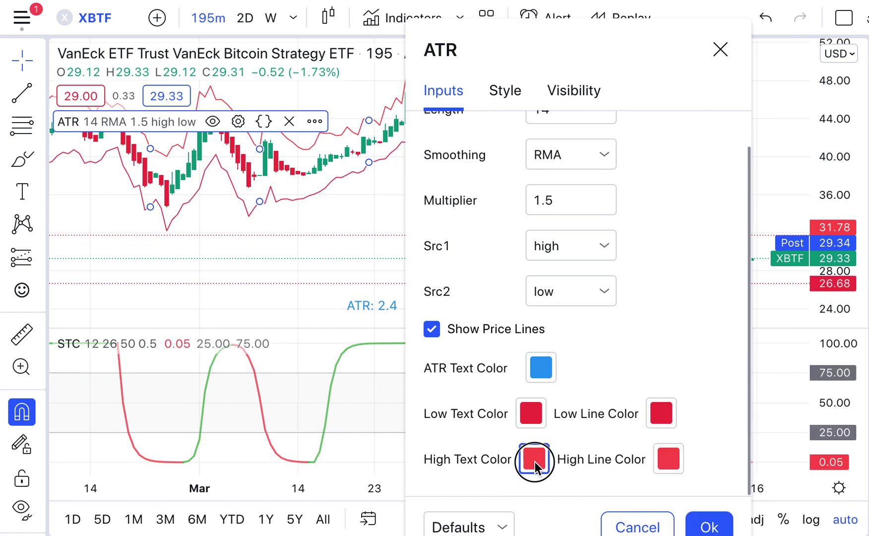
# Step: Set the ATR indicator's high text and high line colors to the base-row teal green and apply the settings
pyautogui.click(535, 460)
pyautogui.click(621, 328)
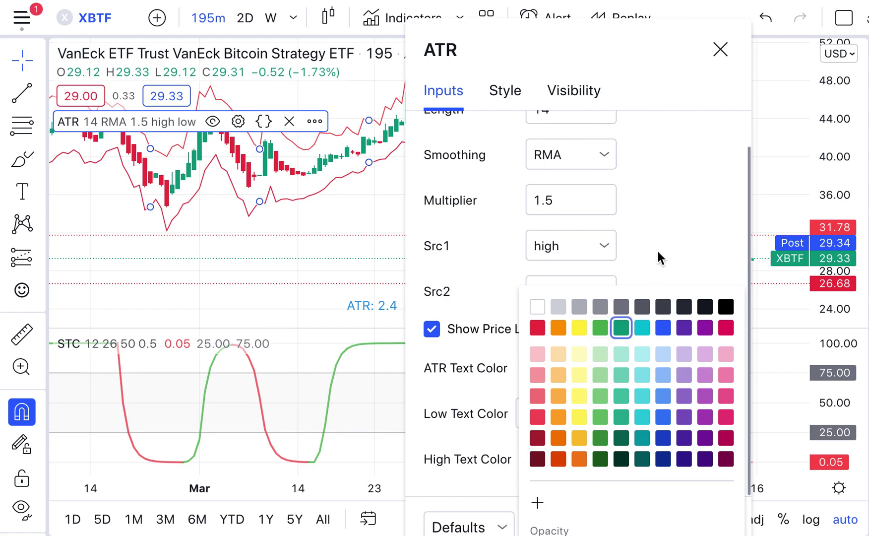
pyautogui.click(663, 241)
pyautogui.click(667, 457)
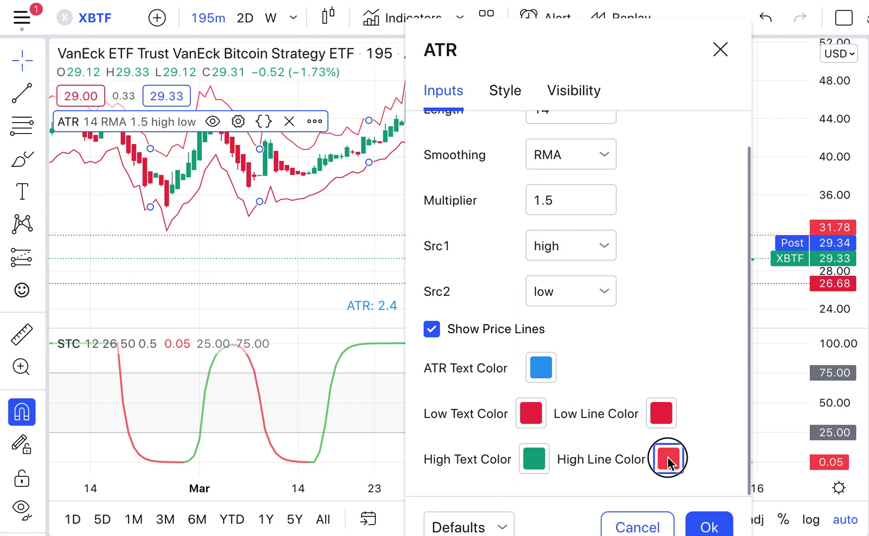
pyautogui.click(734, 328)
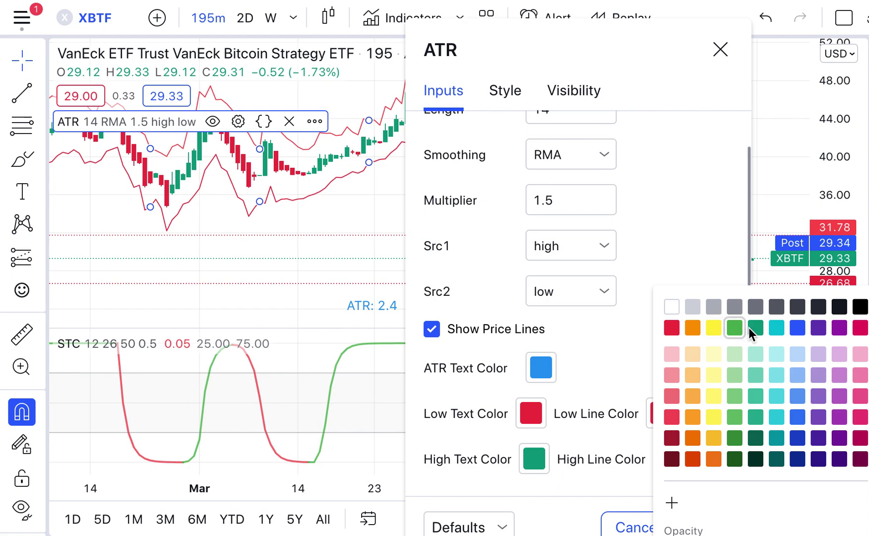
pyautogui.click(753, 328)
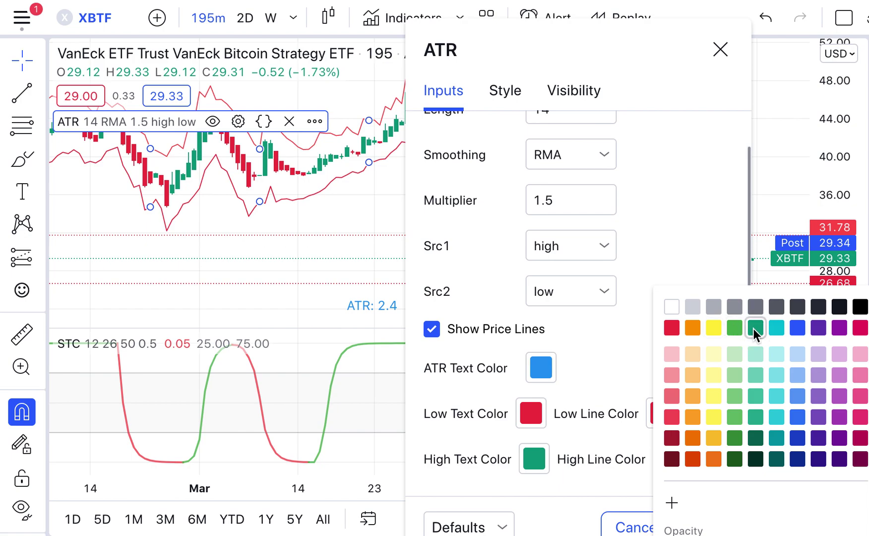
pyautogui.click(696, 228)
pyautogui.click(709, 526)
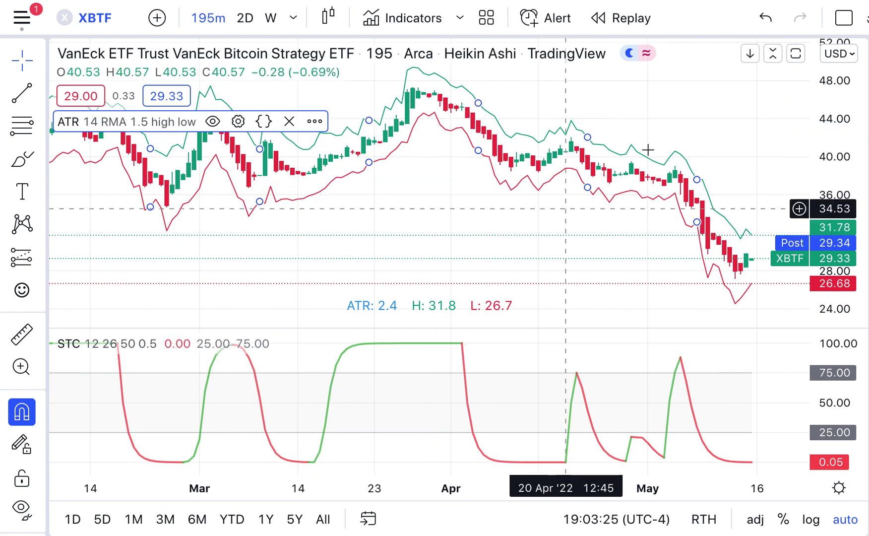
pyautogui.click(659, 119)
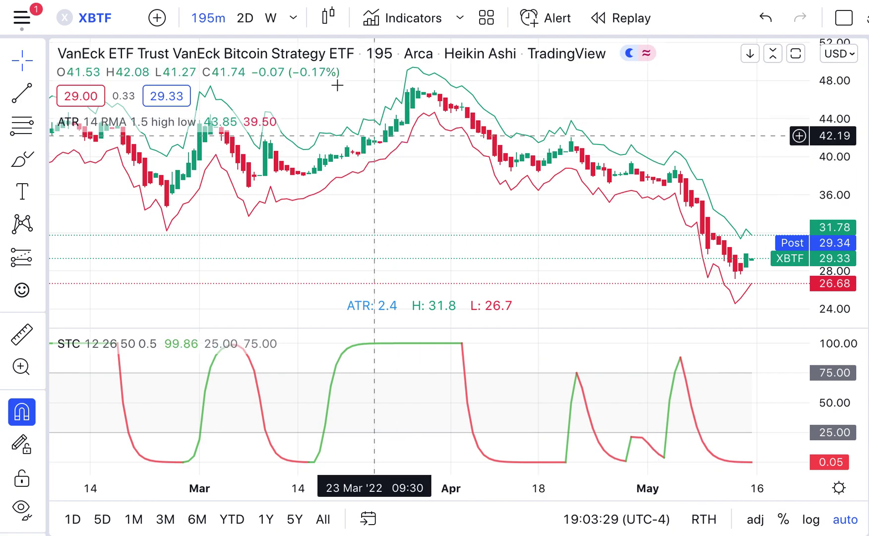
# Step: Search the indicators for "ema", add Moving Average Exponential to the chart, and remove the duplicate so only one EMA is kept
pyautogui.click(388, 16)
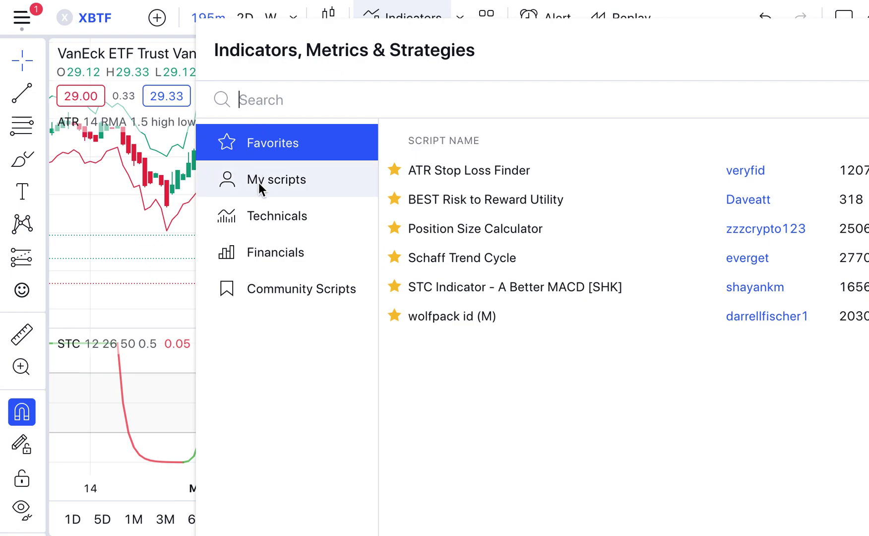
pyautogui.click(265, 219)
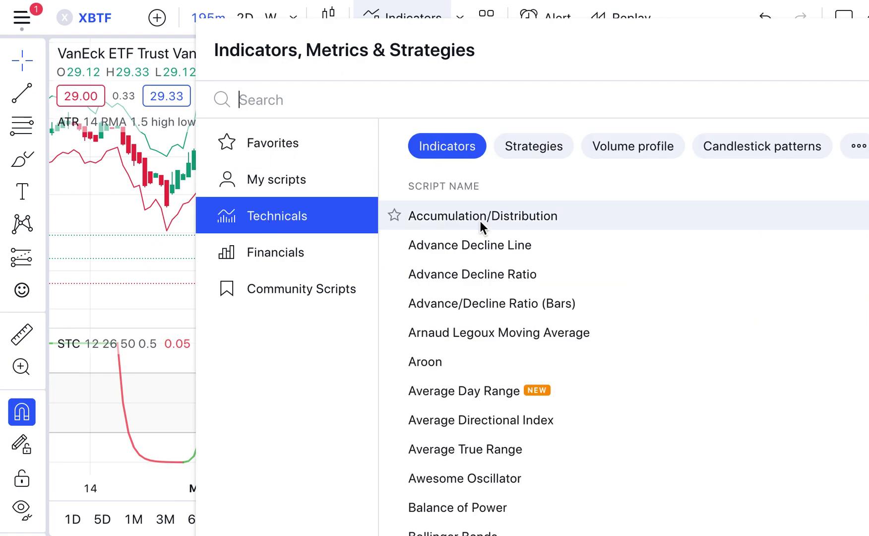
pyautogui.click(466, 104)
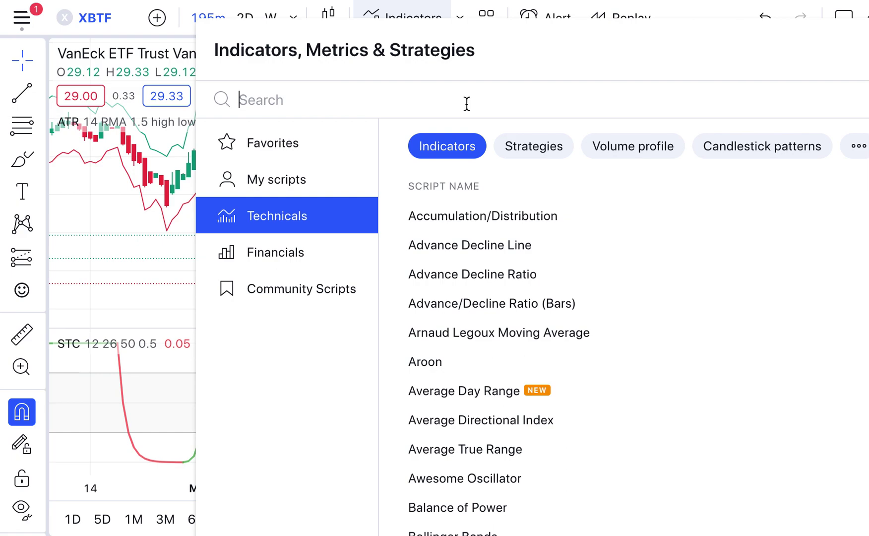
pyautogui.write('ema')
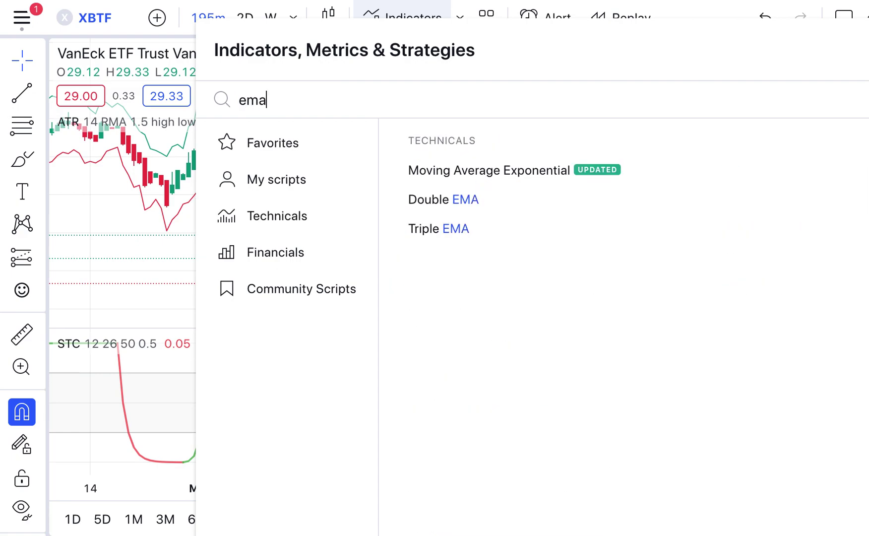
pyautogui.click(464, 169)
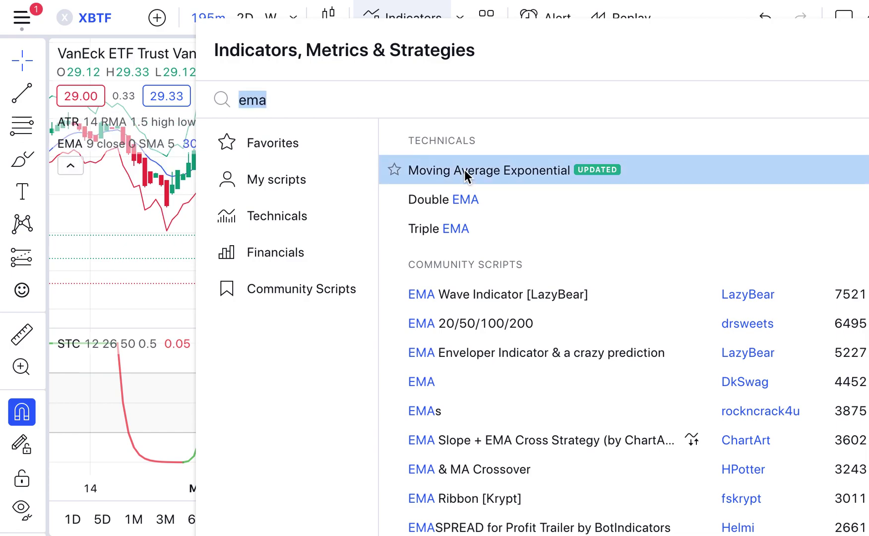
pyautogui.click(464, 169)
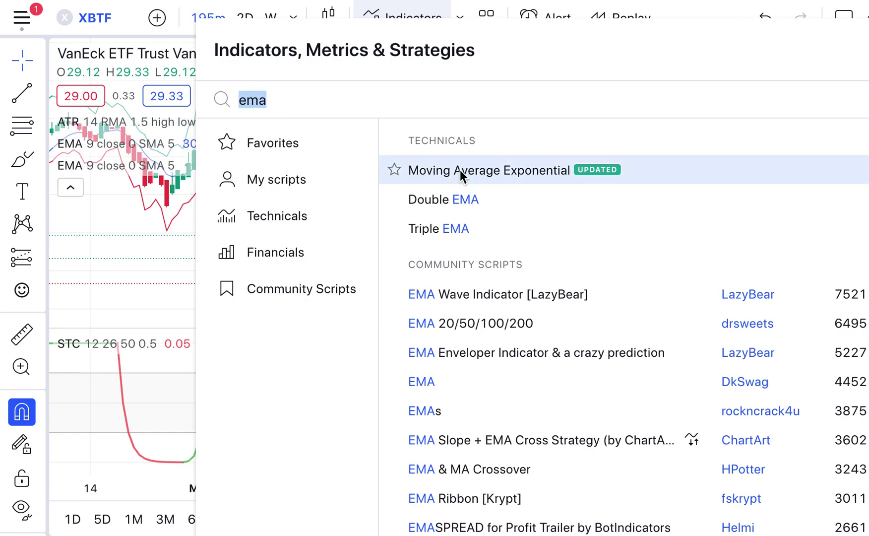
pyautogui.click(96, 267)
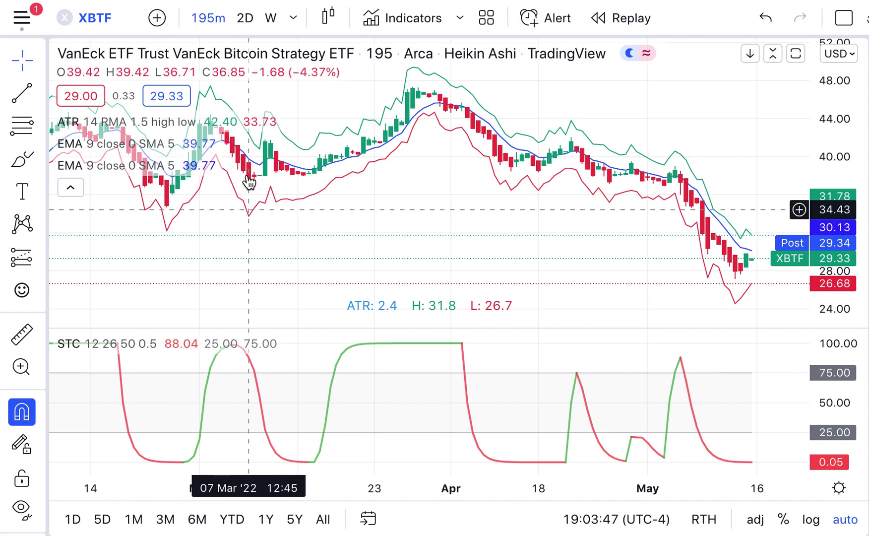
pyautogui.moveTo(233, 148)
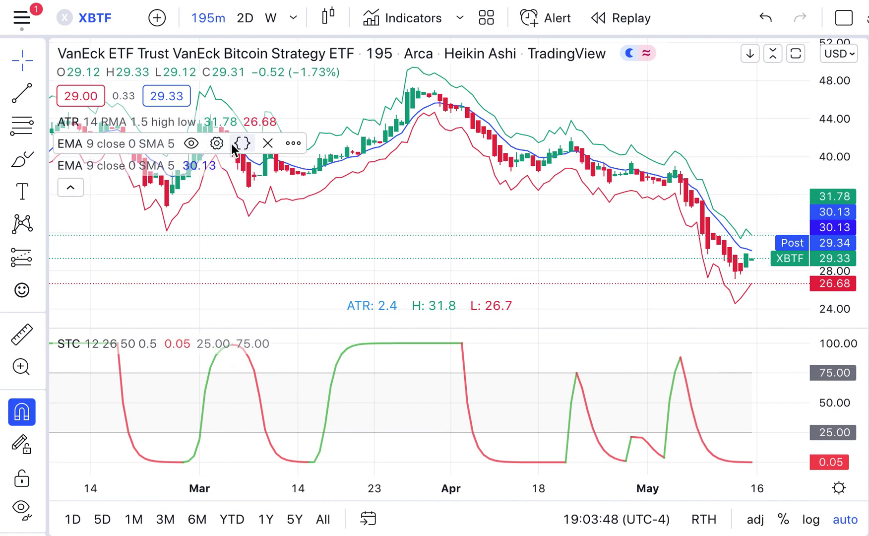
pyautogui.click(268, 142)
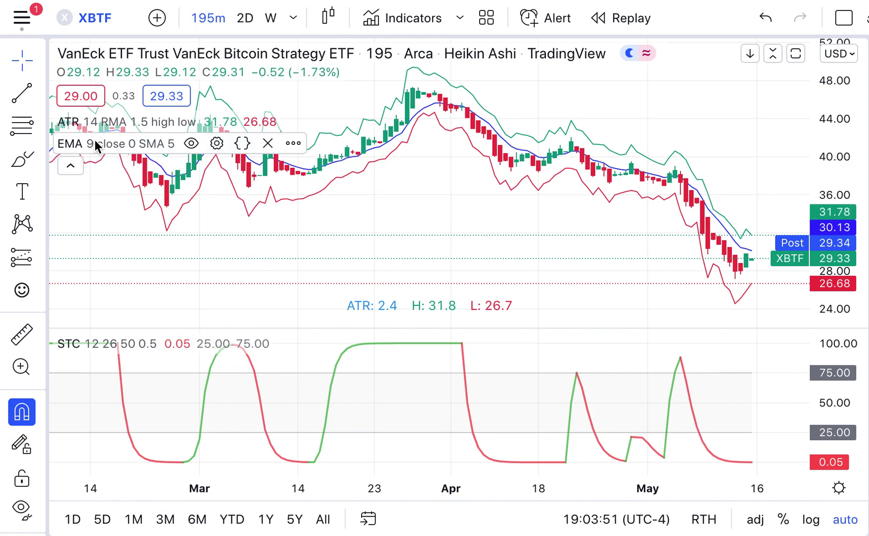
# Step: Set the EMA indicator's length to 200, keeping the timeframe on Chart
pyautogui.click(216, 144)
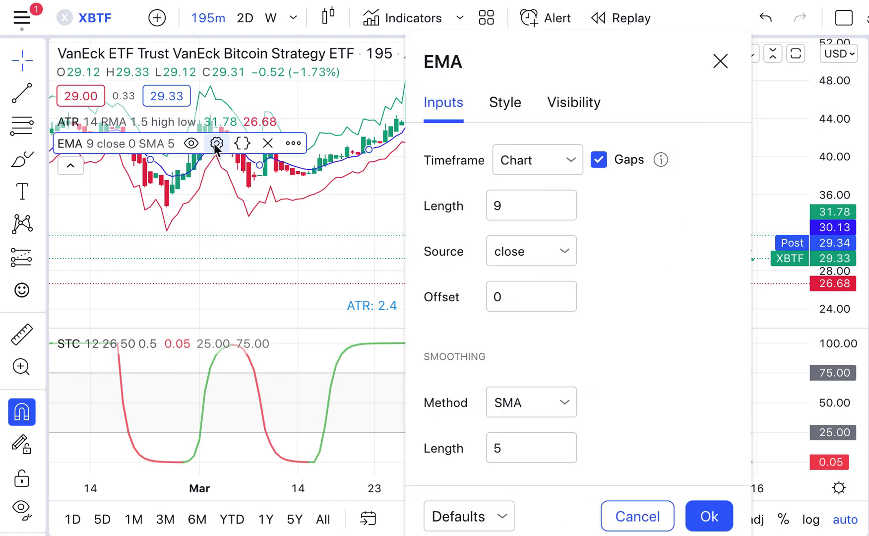
pyautogui.moveTo(502, 206); pyautogui.dragTo(477, 205)
pyautogui.write('200')
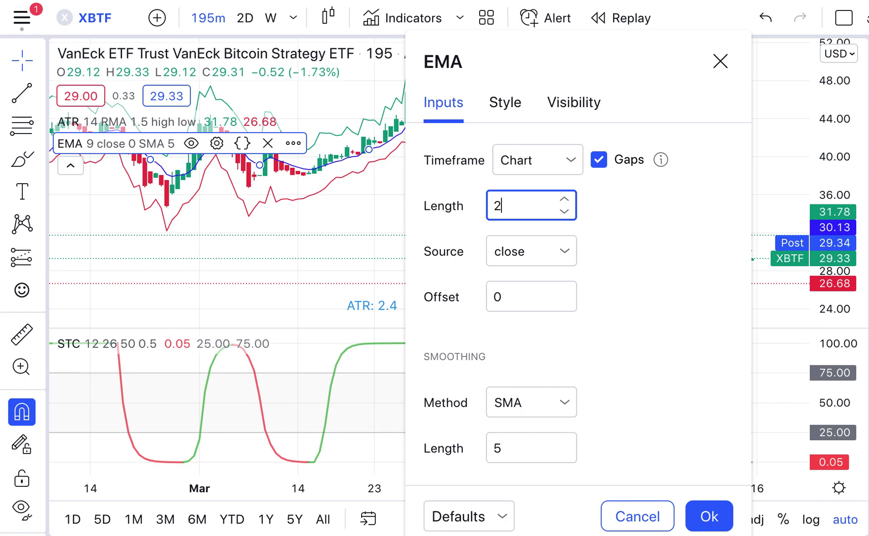
pyautogui.click(613, 253)
pyautogui.click(575, 159)
pyautogui.click(699, 255)
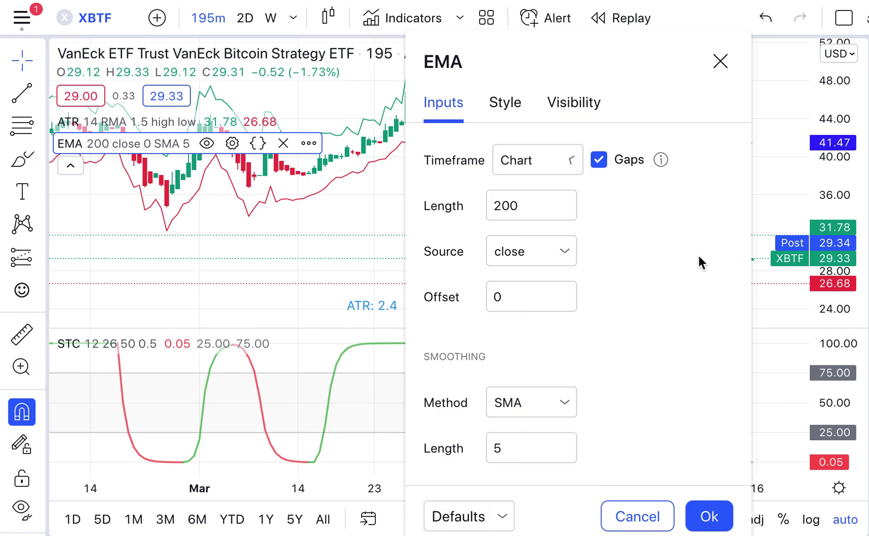
# Step: Set the EMA's source to ohlc4 and its smoothing method to EMA
pyautogui.click(567, 249)
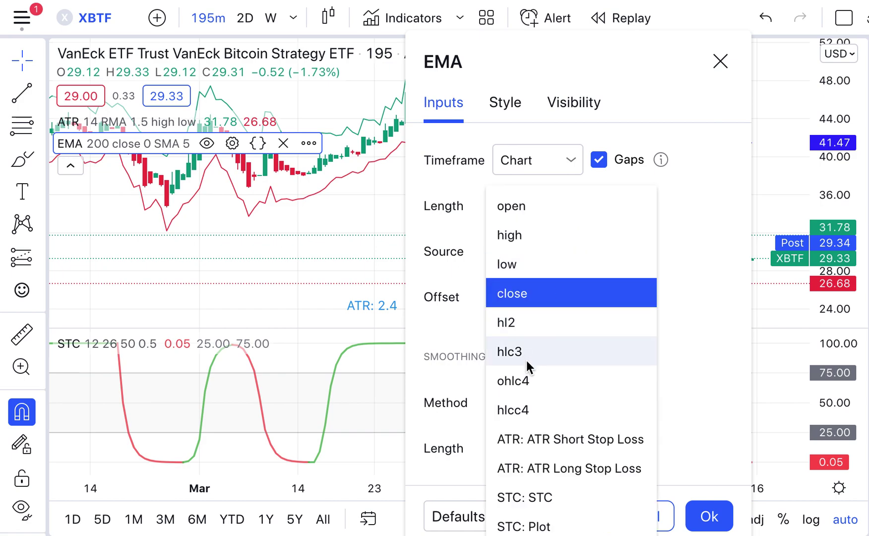
pyautogui.click(528, 383)
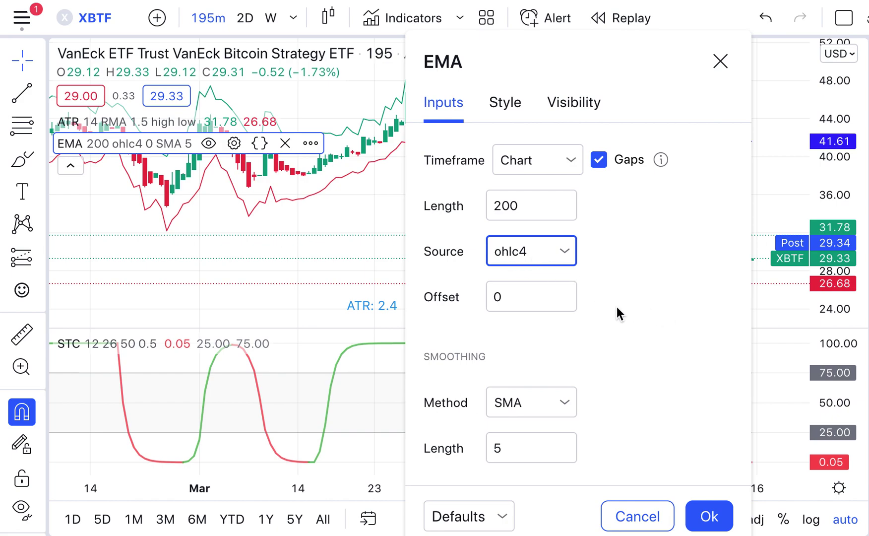
pyautogui.click(570, 401)
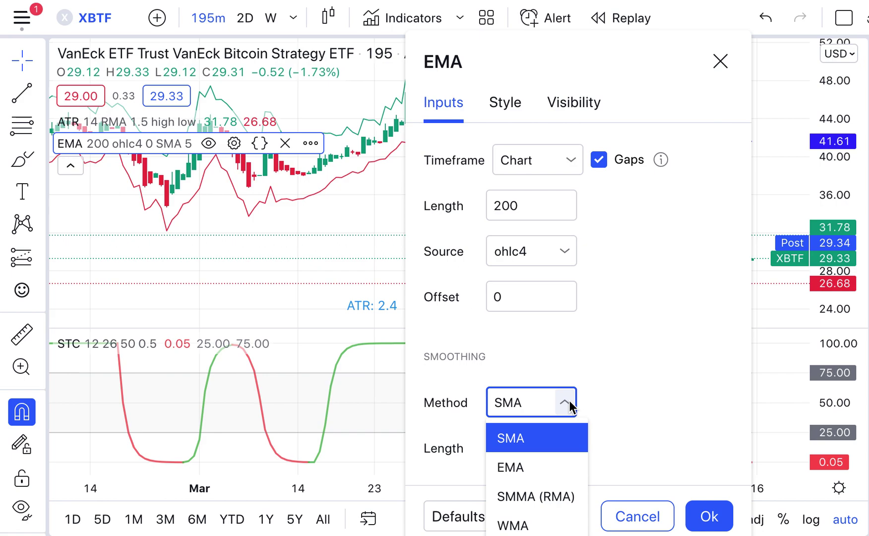
pyautogui.click(544, 468)
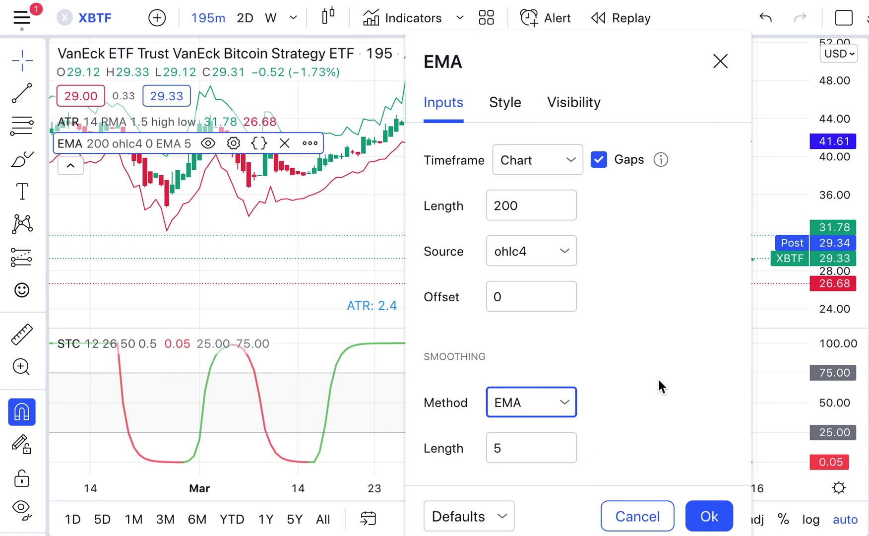
# Step: Style the EMA line in the amber shade of the palette's yellow column with the third thickness, then close its settings
pyautogui.click(519, 103)
pyautogui.click(605, 163)
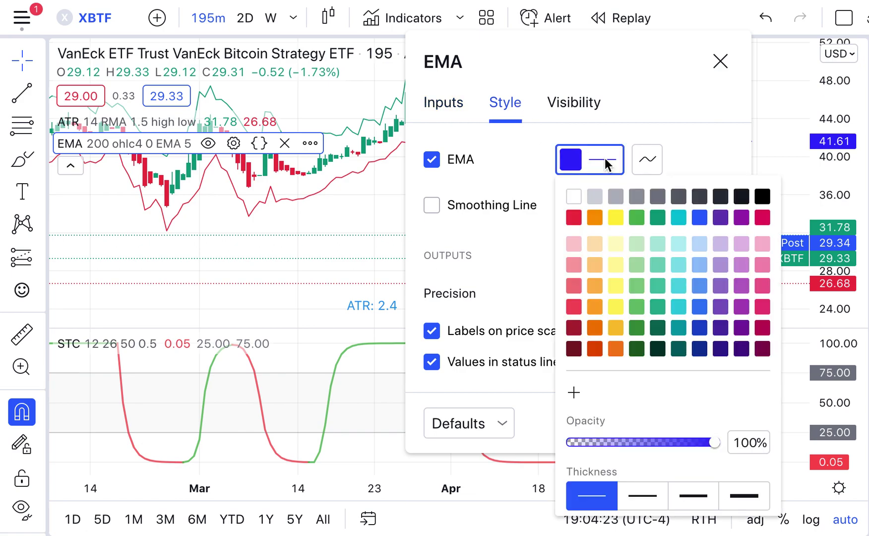
pyautogui.click(615, 327)
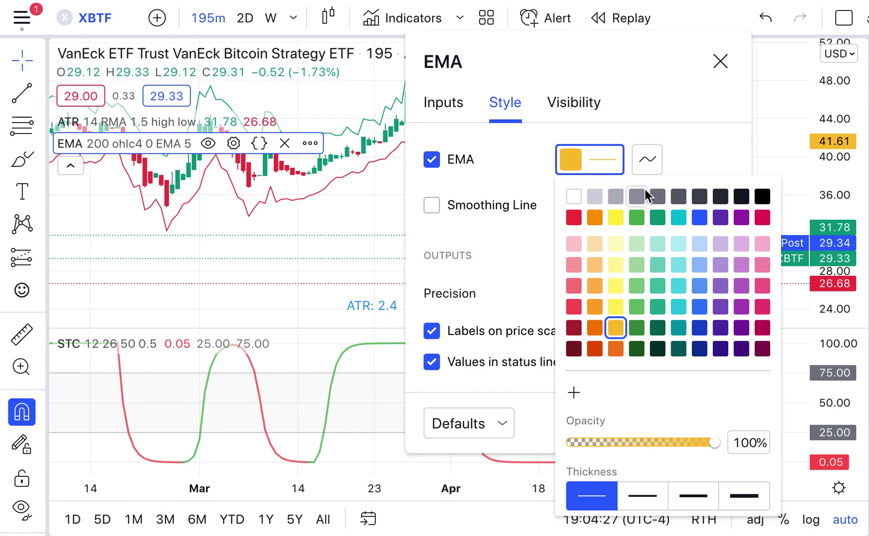
pyautogui.click(640, 494)
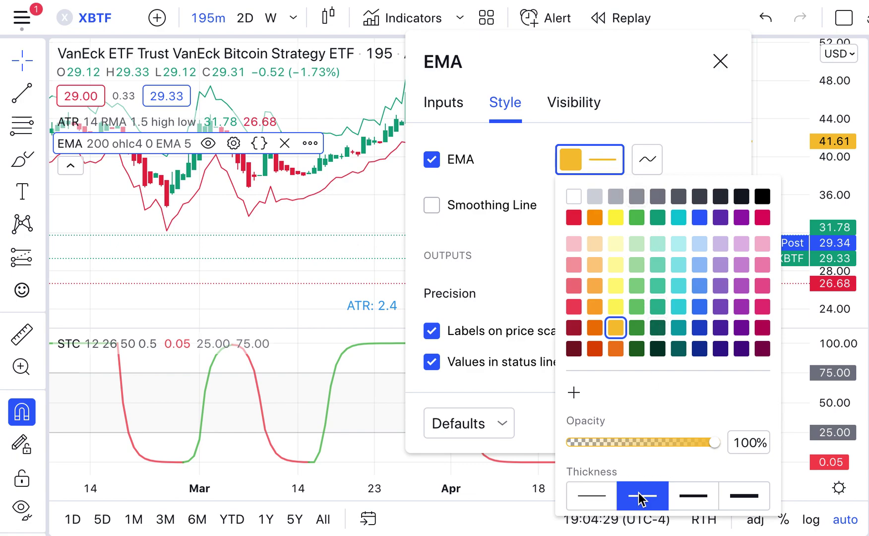
pyautogui.click(687, 499)
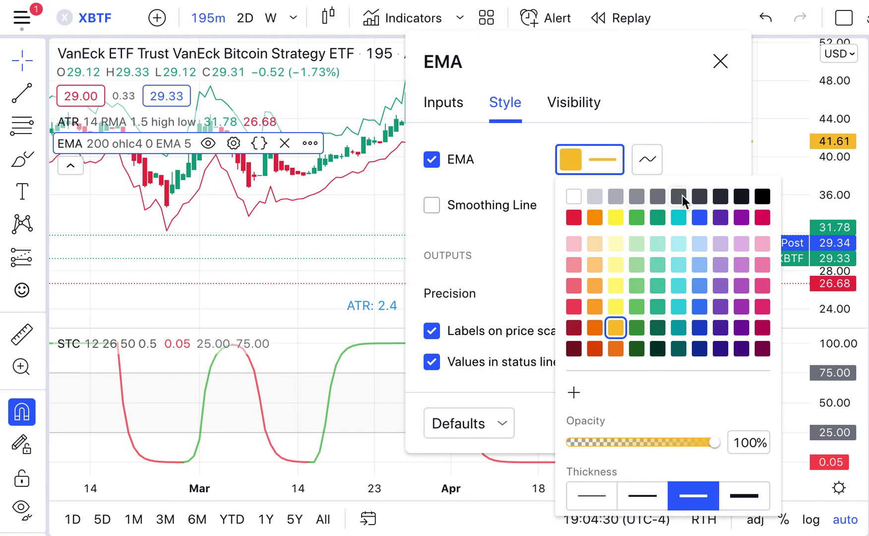
pyautogui.click(680, 125)
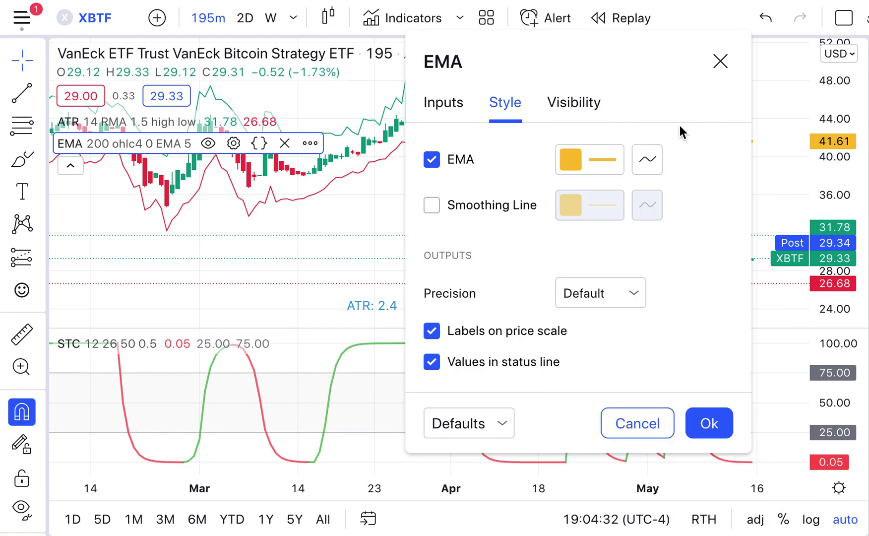
pyautogui.click(720, 61)
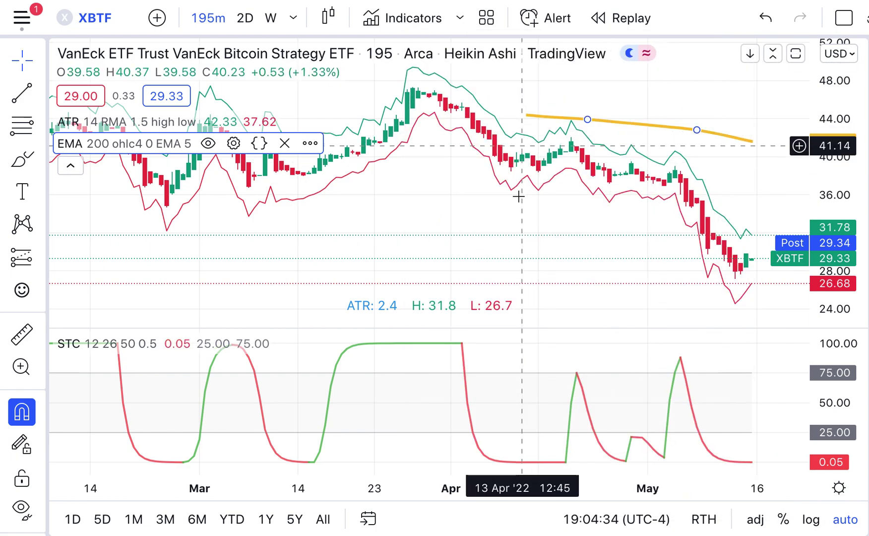
pyautogui.click(458, 203)
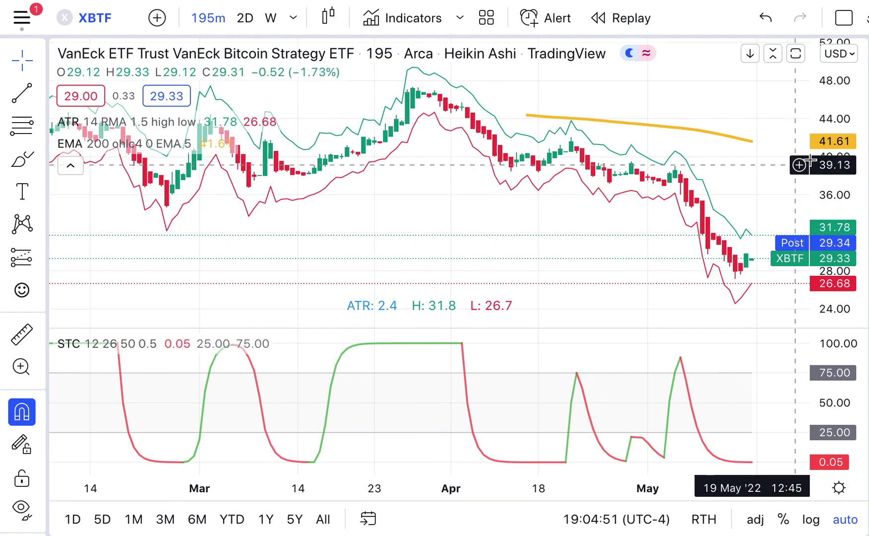
# Step: Switch the chart to SPY and enlarge the most recent candles from late March through mid-May
pyautogui.press('Down')
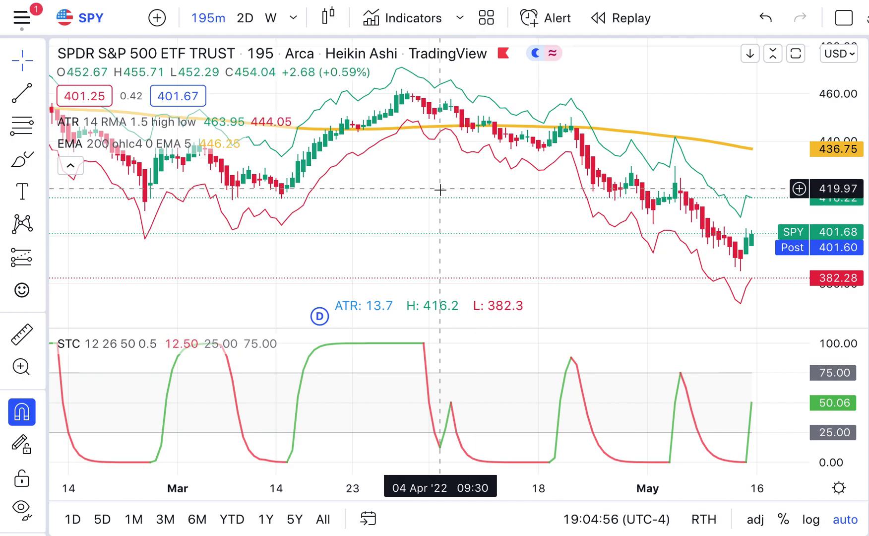
pyautogui.scroll(5, 446, 190)
pyautogui.scroll(3, 440, 190)
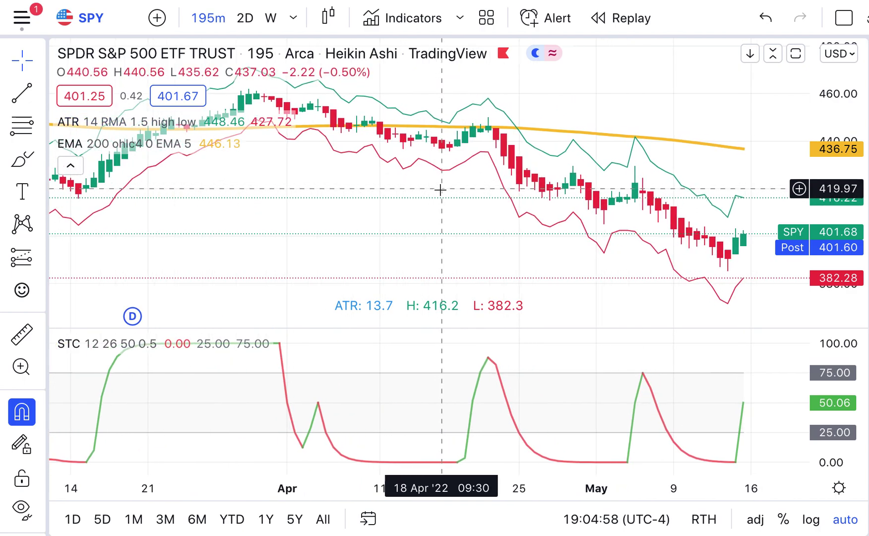
pyautogui.moveTo(446, 210); pyautogui.dragTo(465, 176)
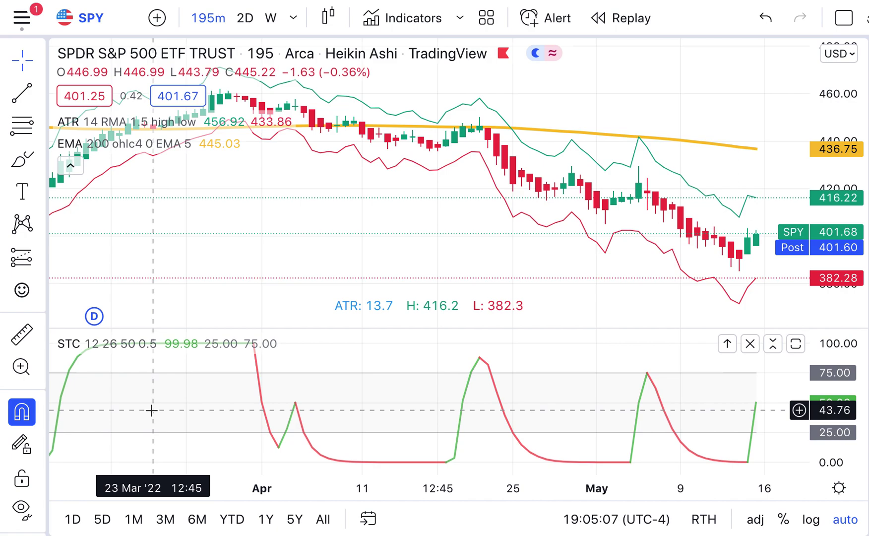
pyautogui.moveTo(72, 348)
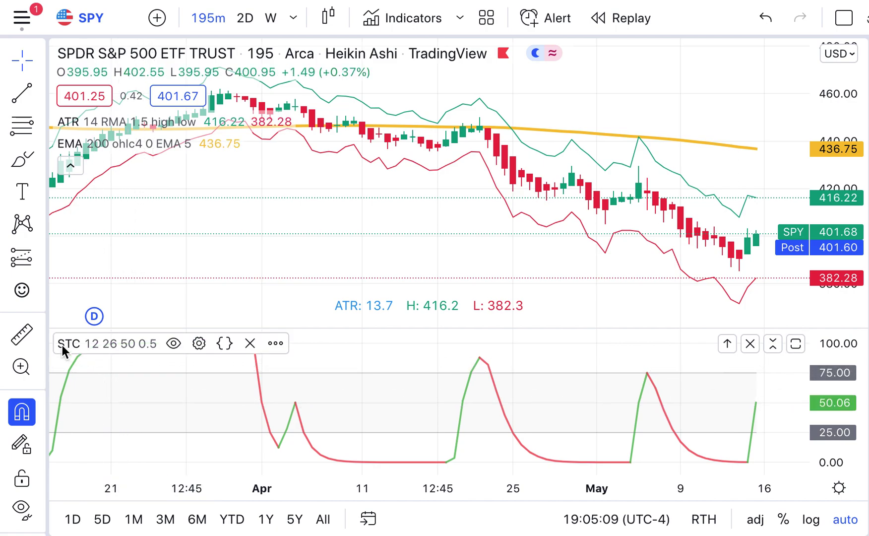